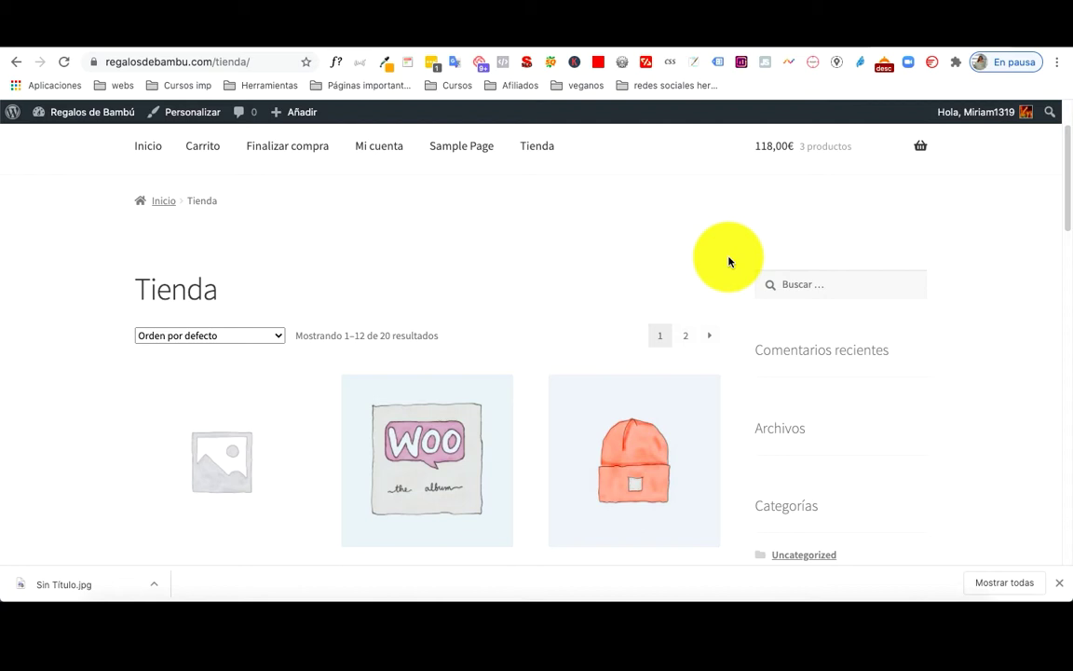
Examine the Tienda page's product listing and the widgets shown in its sidebar
scroll(836, 399, down, 2)
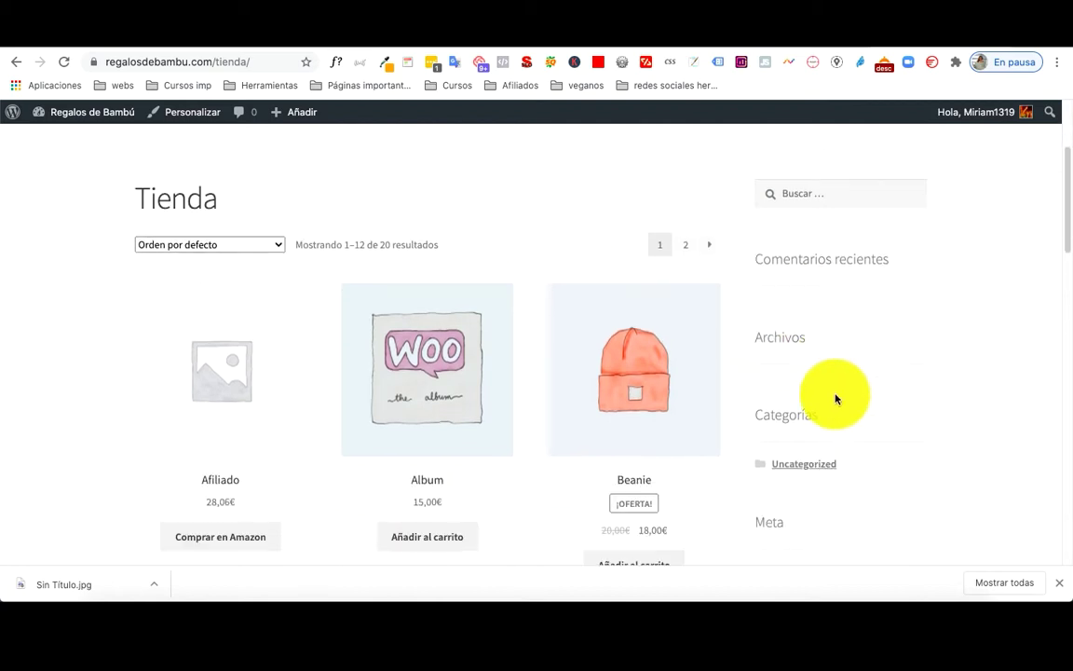
scroll(836, 399, down, 8)
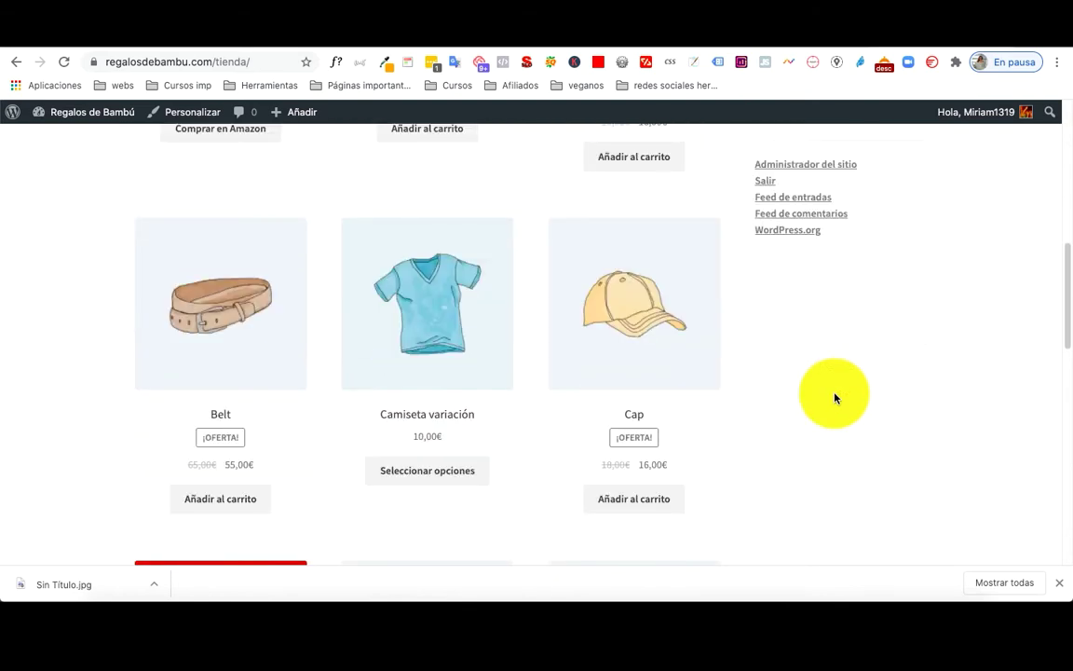
scroll(835, 398, up, 10)
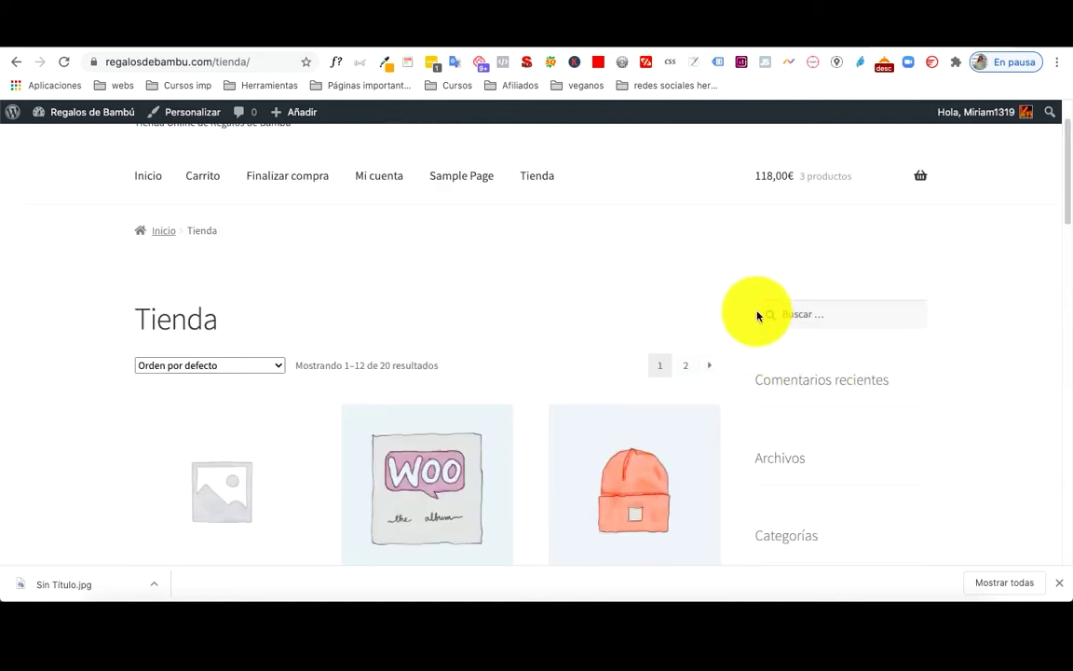
scroll(969, 376, down, 2)
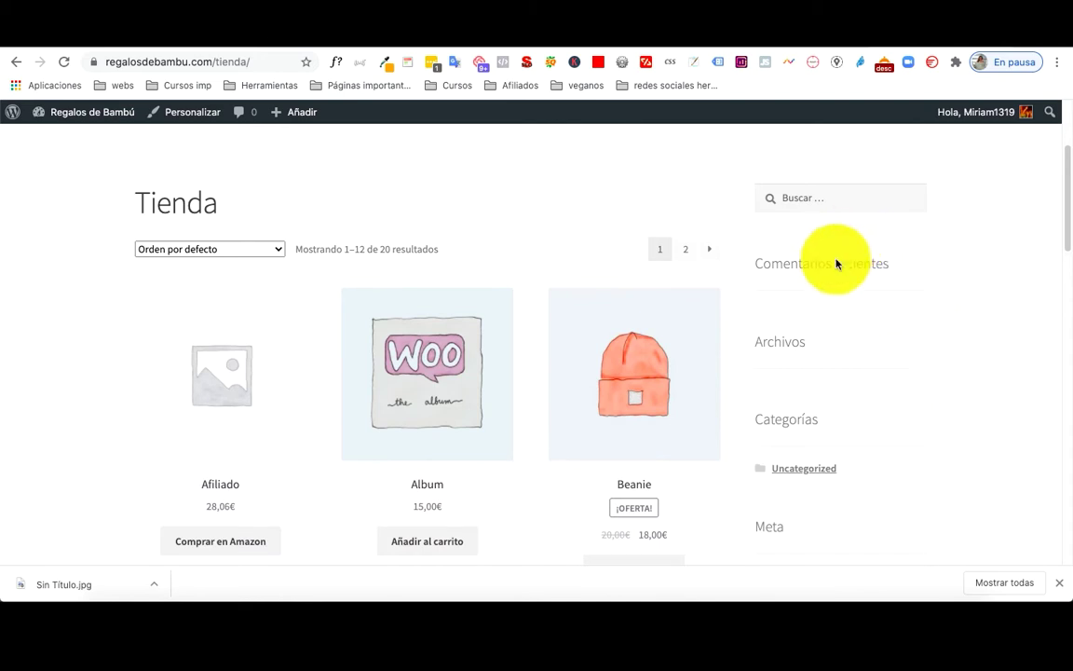
scroll(787, 466, up, 1)
scroll(790, 466, down, 1)
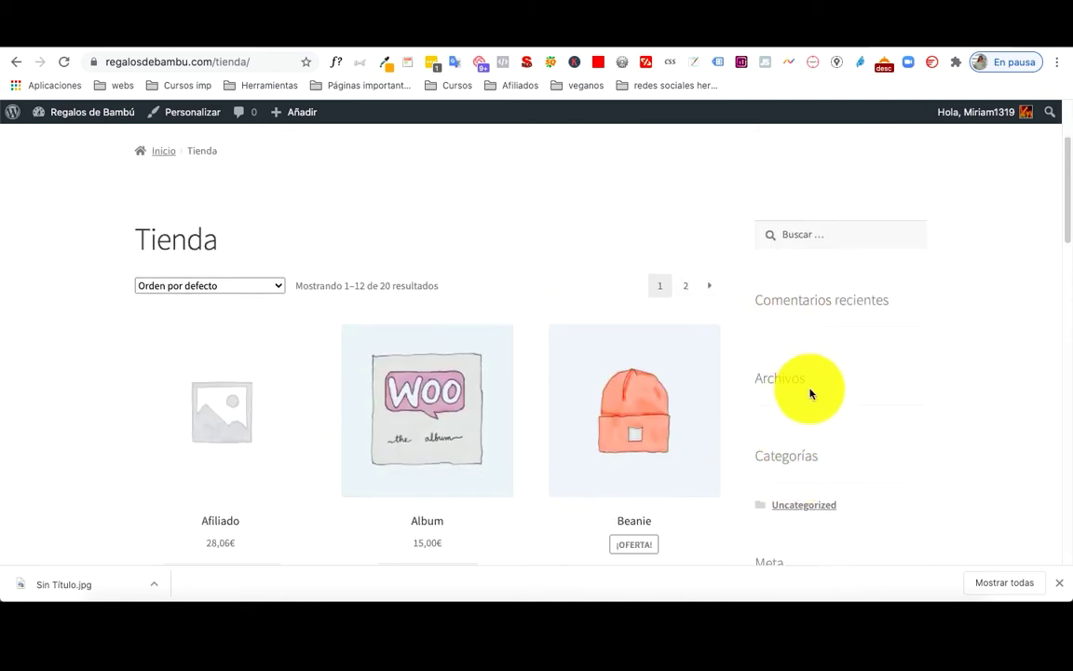
scroll(839, 363, up, 2)
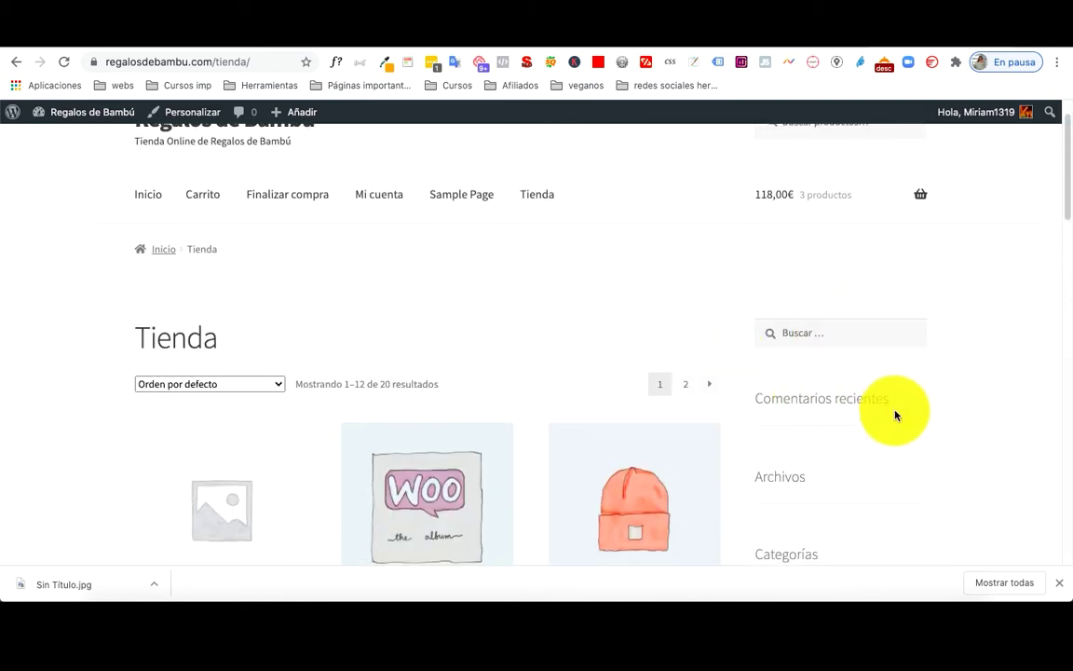
scroll(838, 400, down, 2)
scroll(819, 436, down, 7)
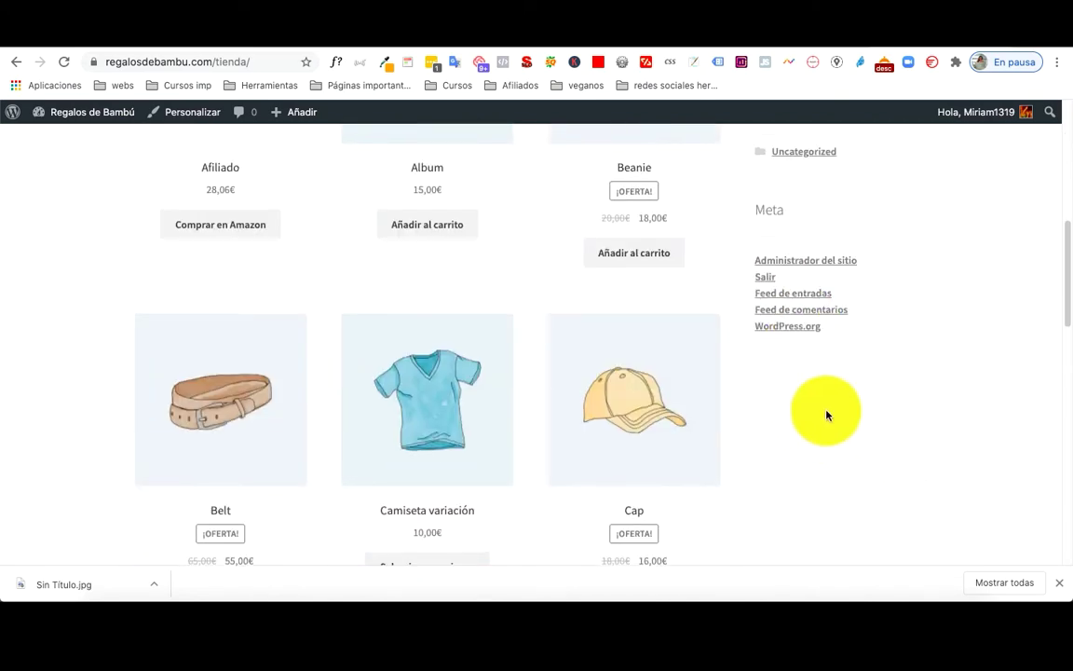
scroll(827, 416, up, 9)
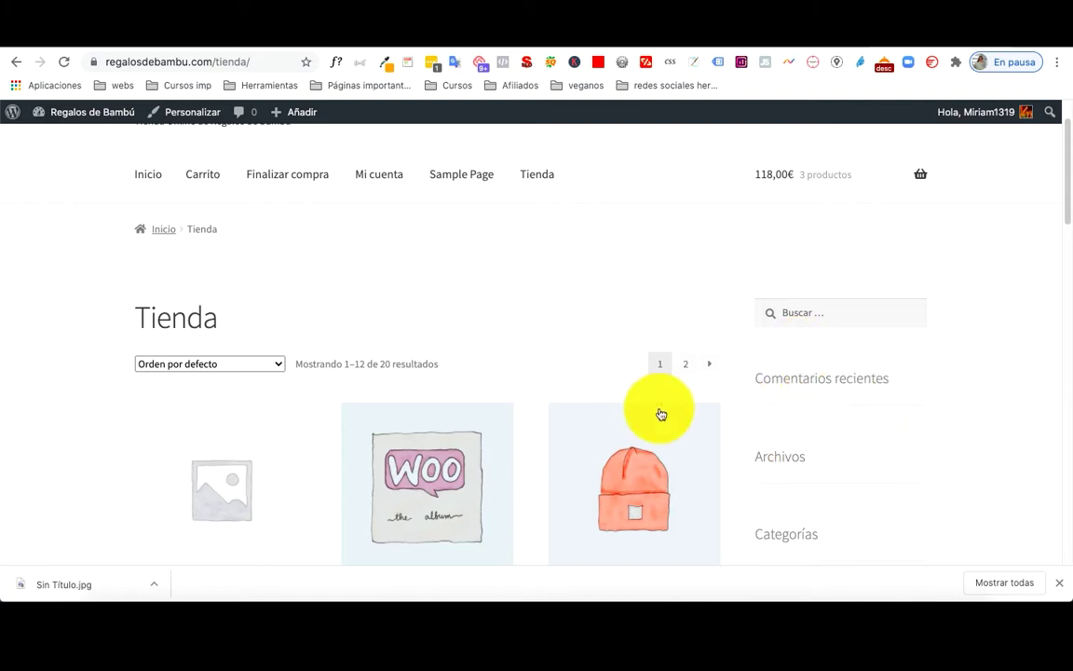
Open the Barra lateral widget area in the site customizer
mouse_move(82, 118)
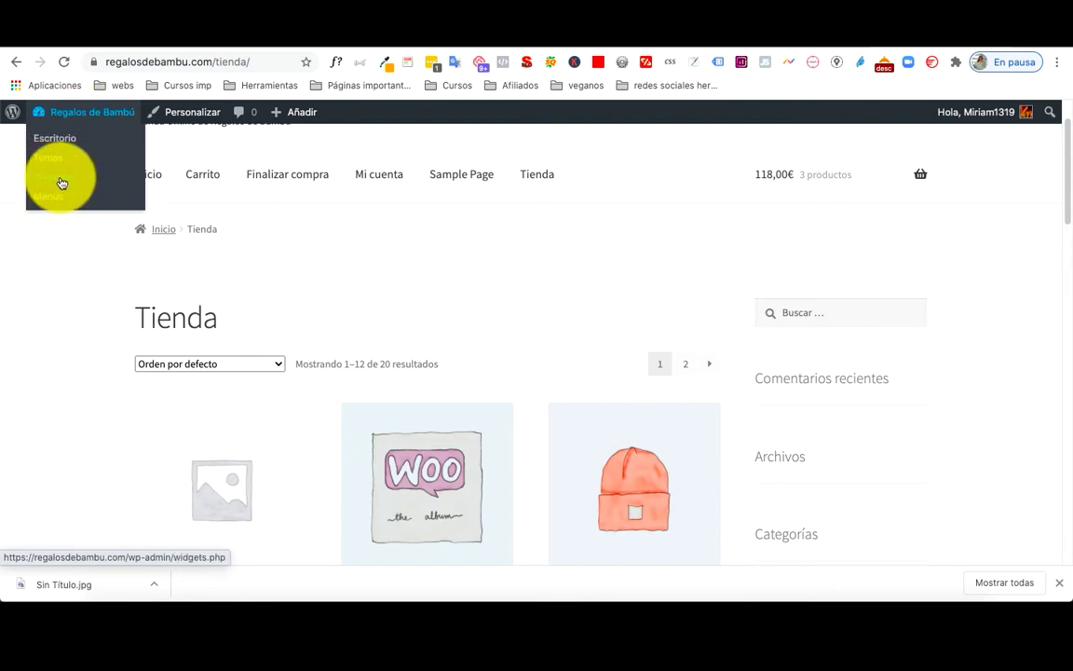
click(192, 117)
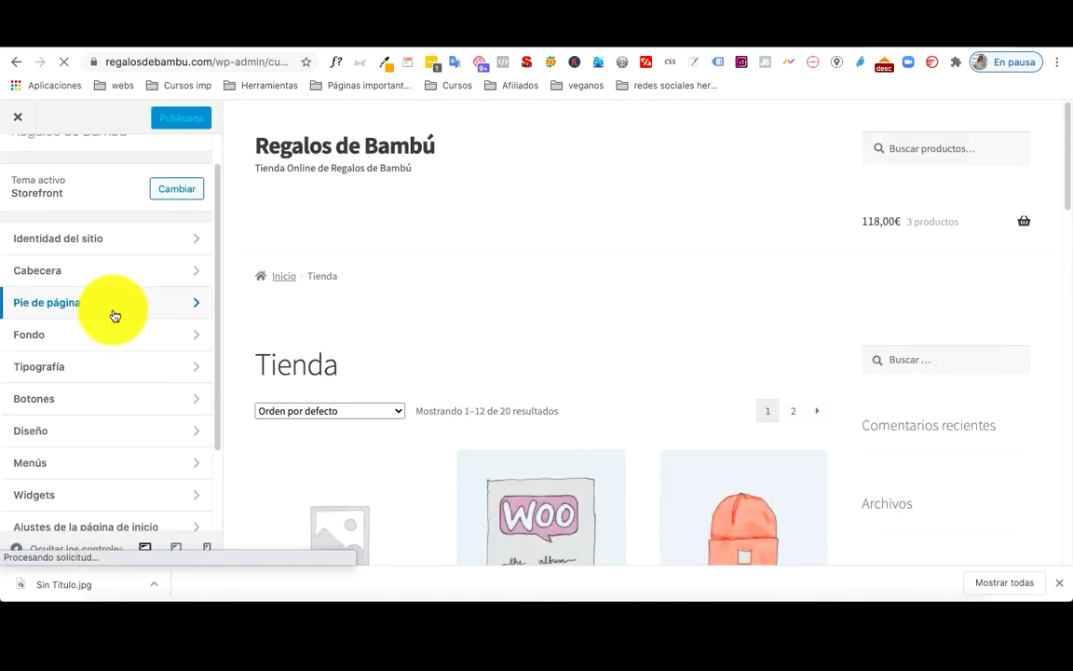
scroll(111, 320, down, 2)
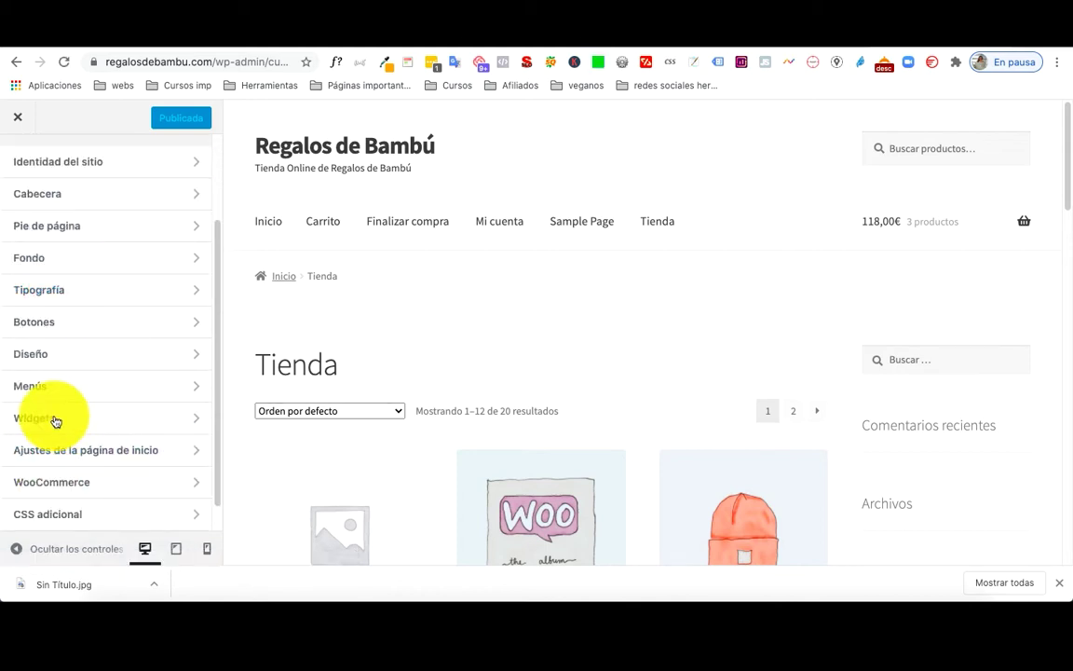
mouse_move(156, 422)
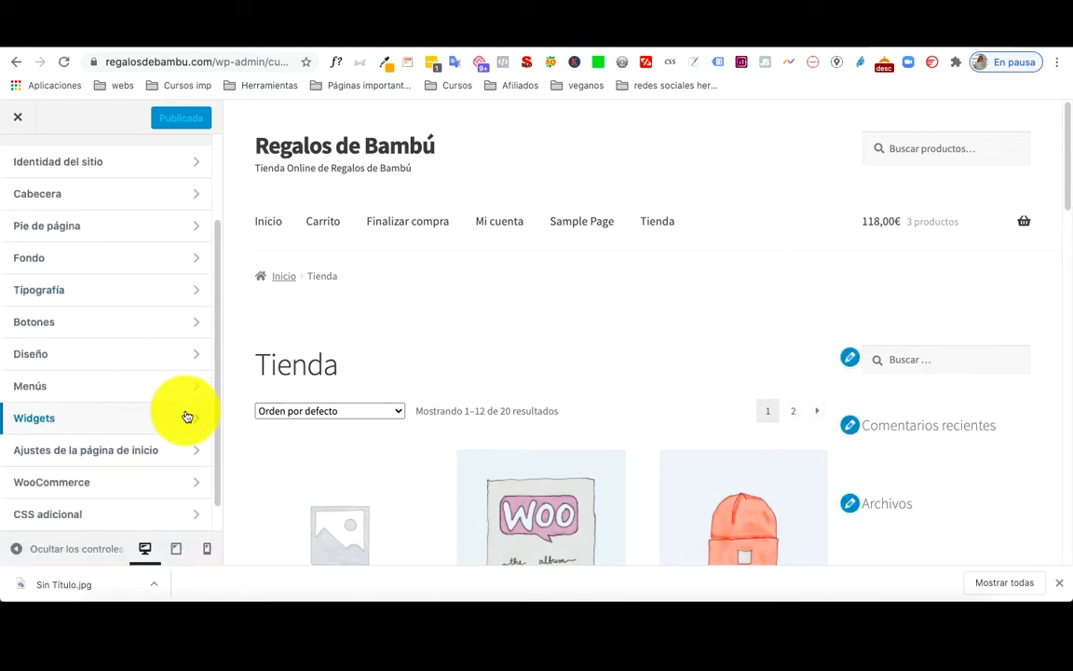
click(187, 416)
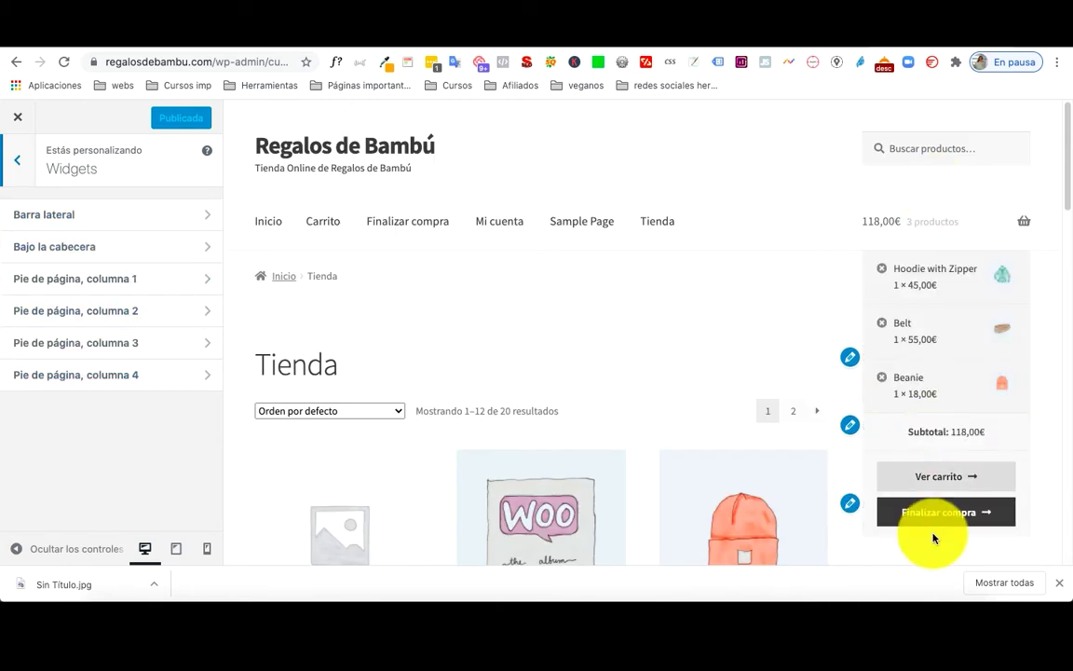
click(66, 218)
drag(68, 219, 157, 262)
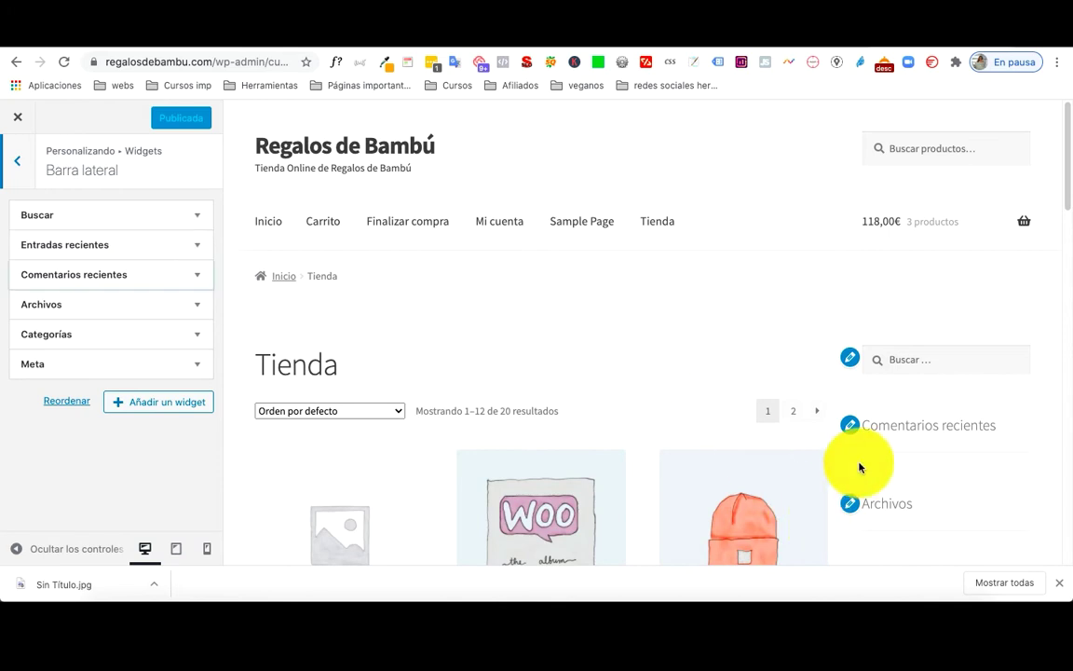
Remove the Meta, Archivos and Comentarios recientes widgets from the sidebar
scroll(911, 410, down, 2)
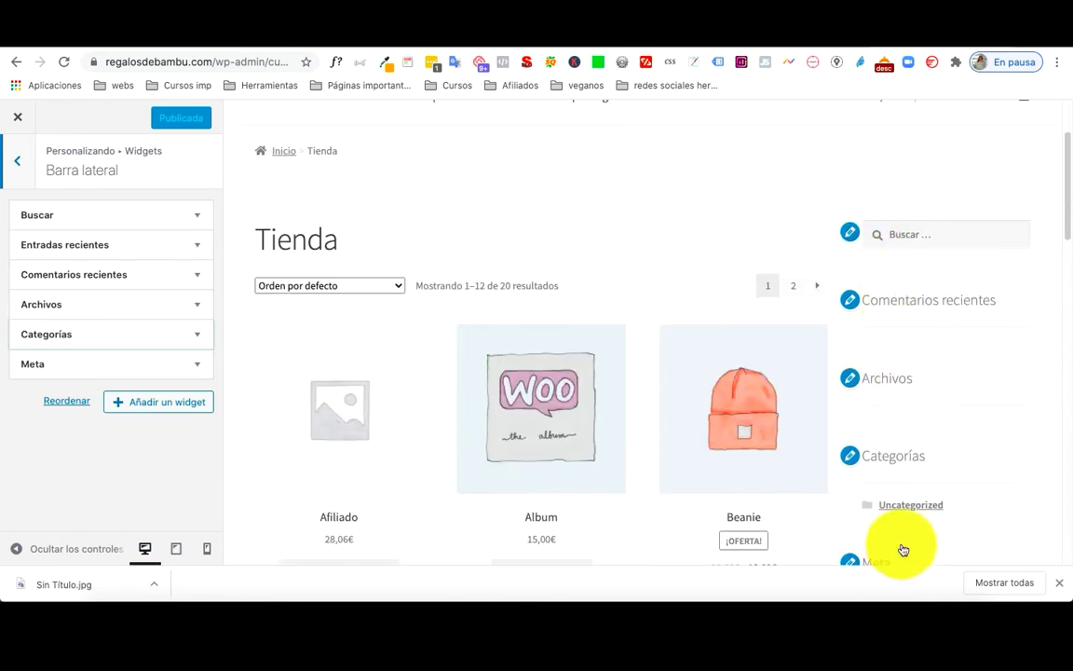
click(198, 366)
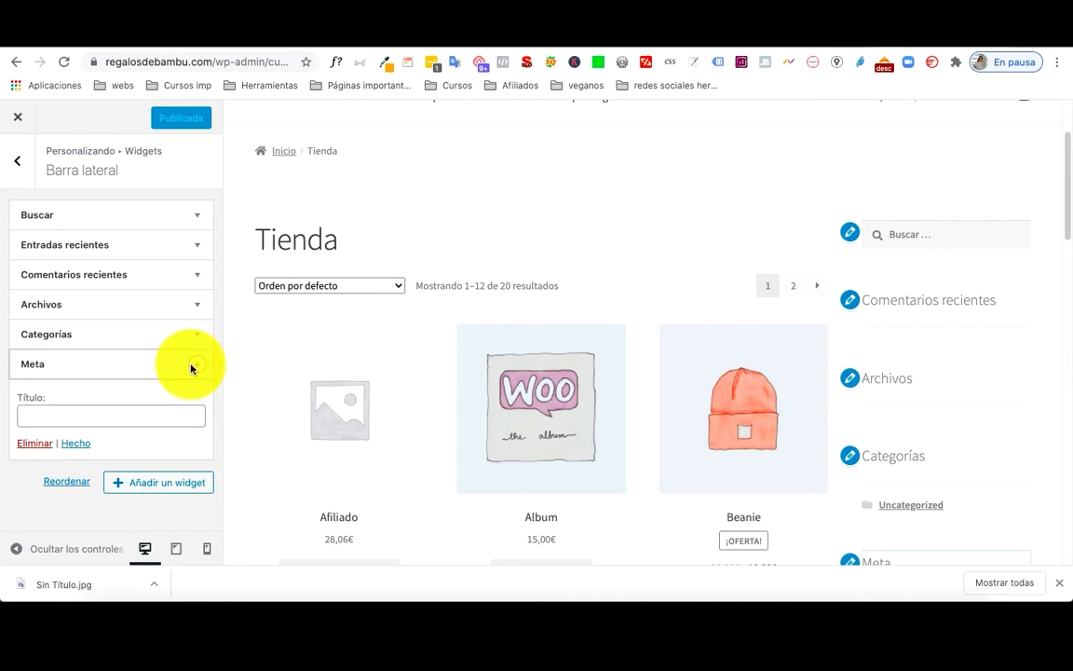
click(36, 443)
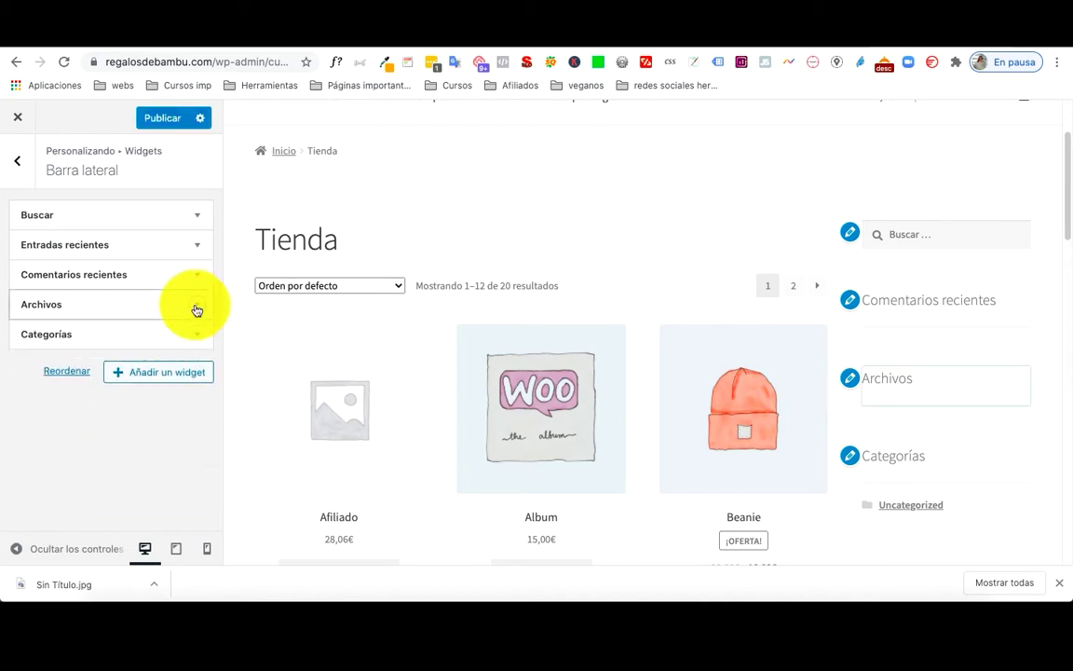
click(197, 310)
click(33, 424)
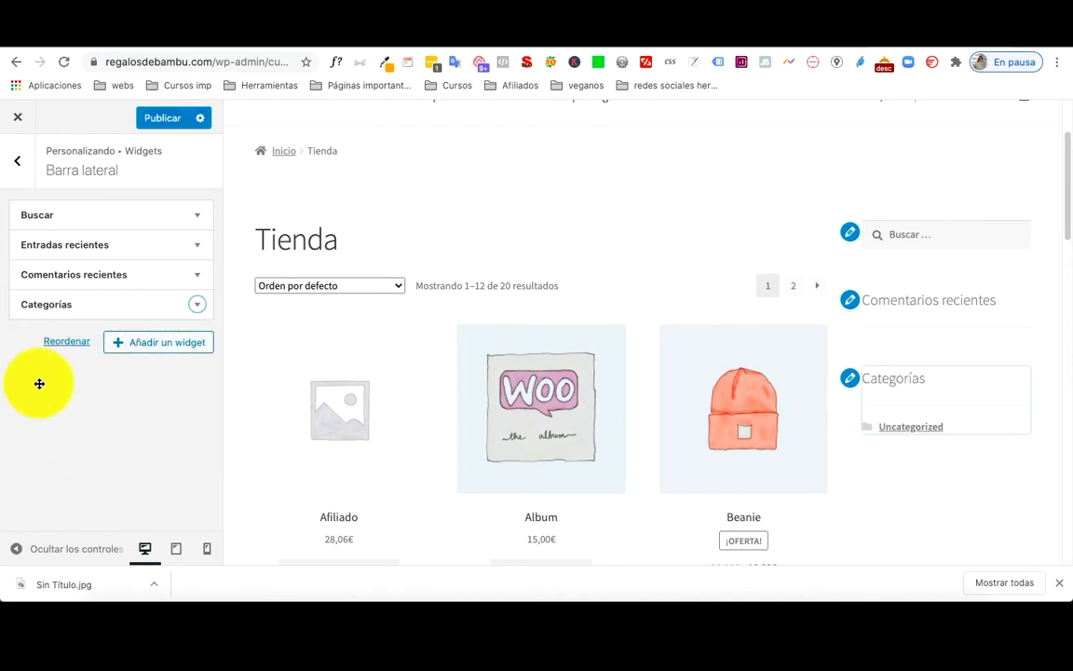
click(195, 275)
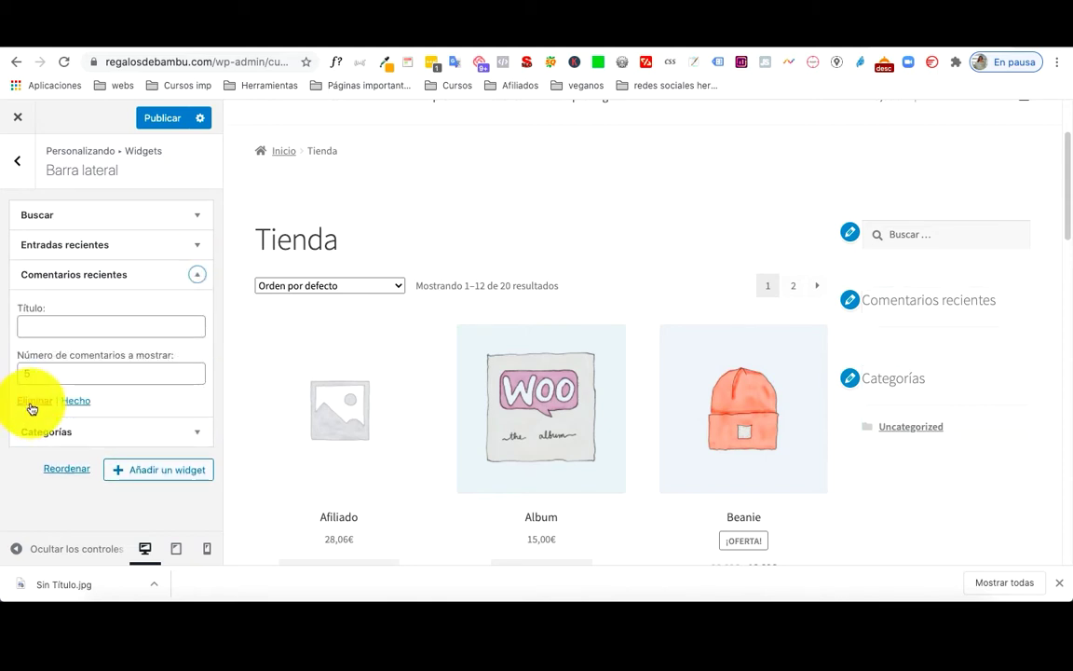
click(32, 401)
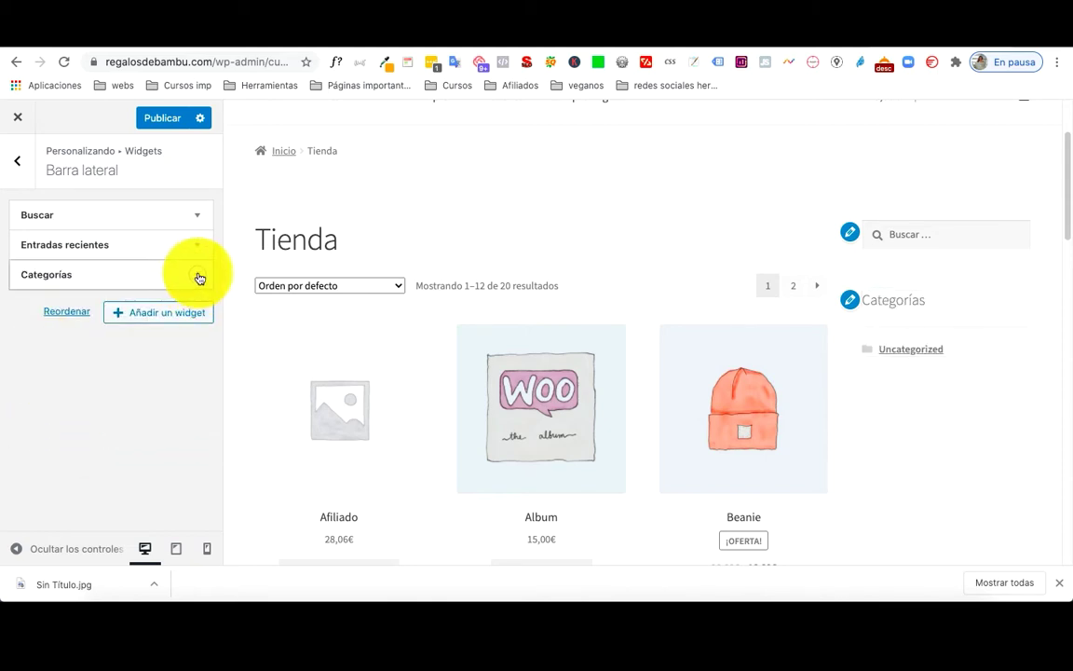
Remove the remaining Categorías, Entradas recientes and Buscar widgets from the sidebar
click(199, 278)
click(30, 410)
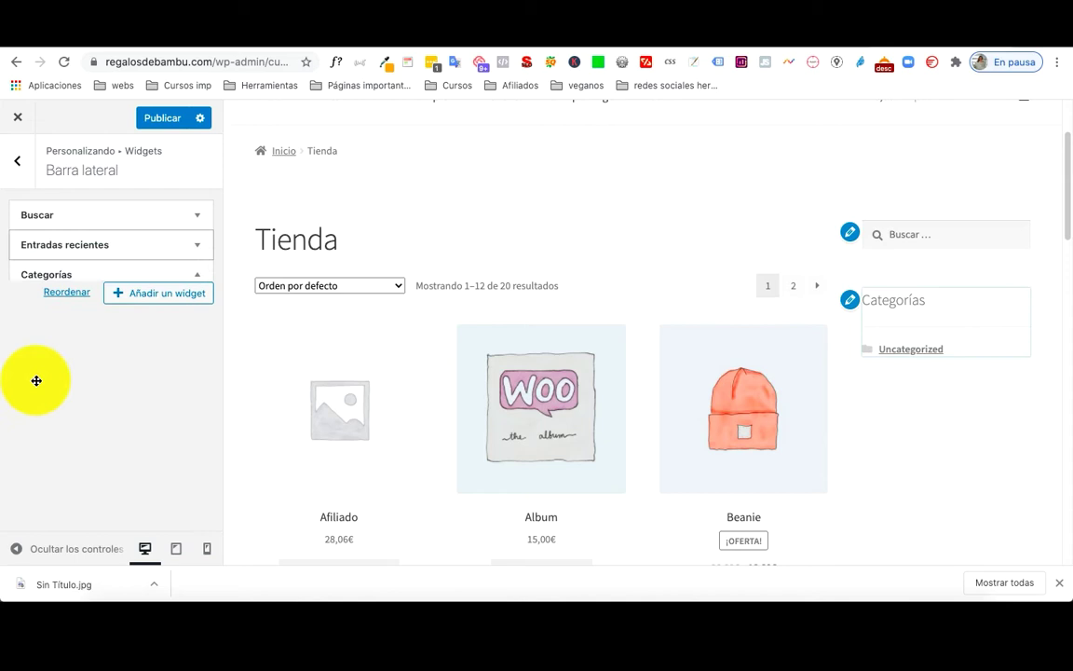
click(198, 247)
click(30, 396)
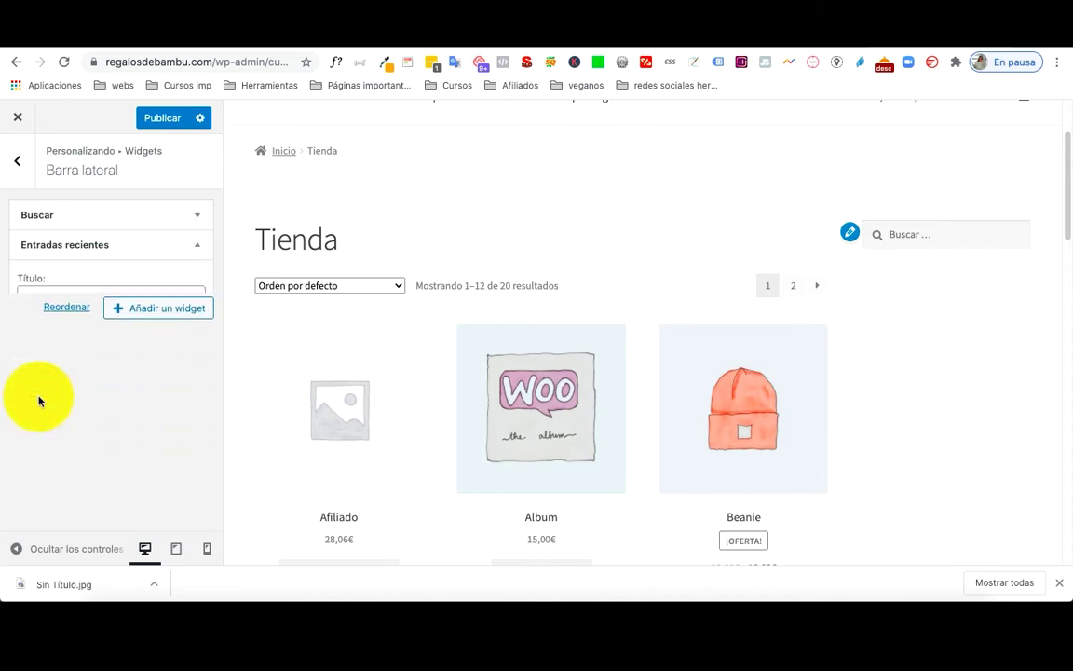
click(197, 215)
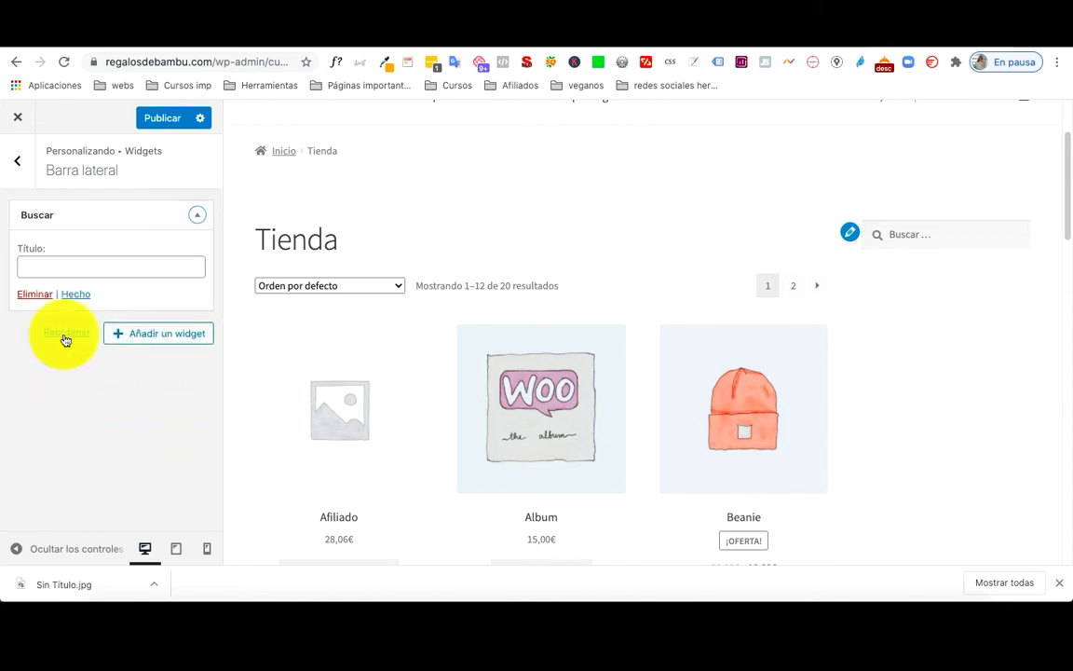
click(35, 294)
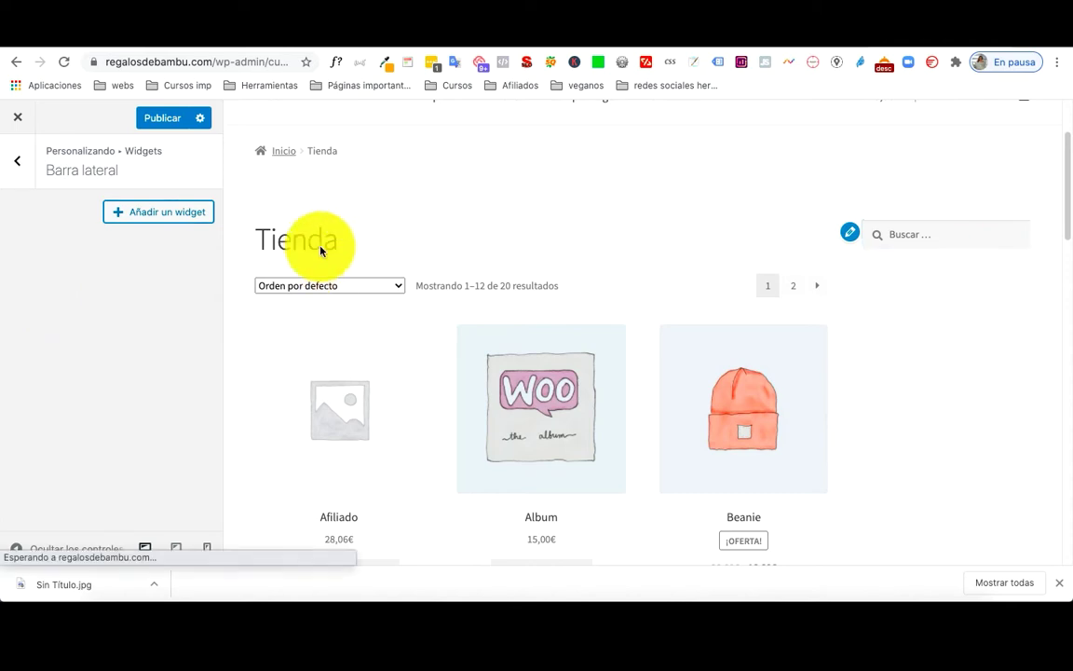
Find the WooCommerce widgets with "woo" and add Búsqueda de productos to the sidebar without a title
click(162, 212)
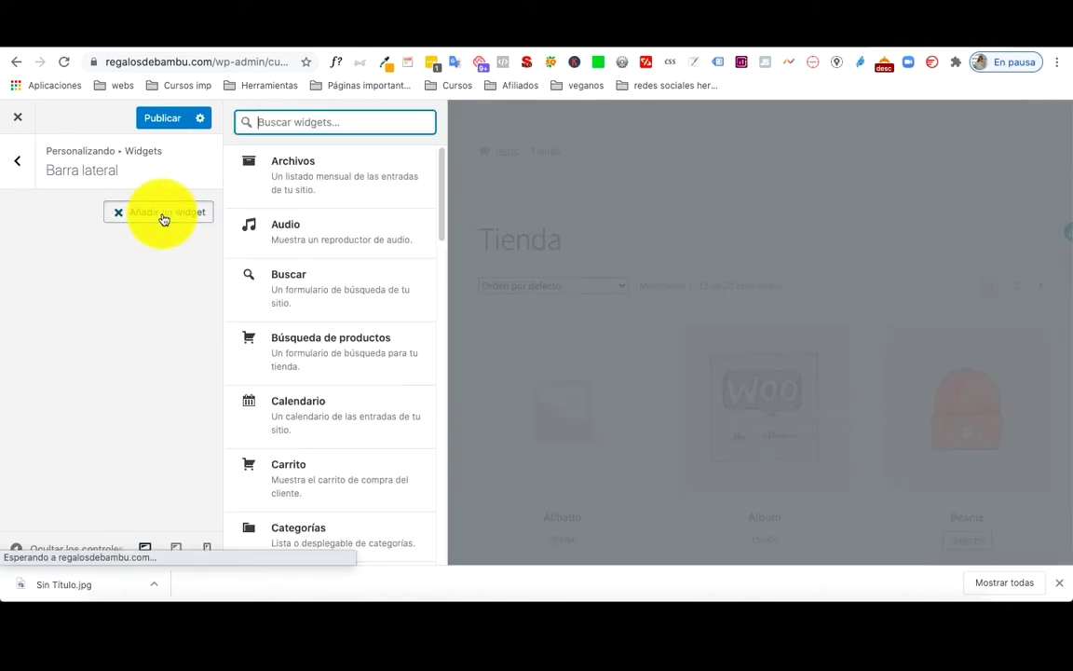
scroll(349, 319, down, 10)
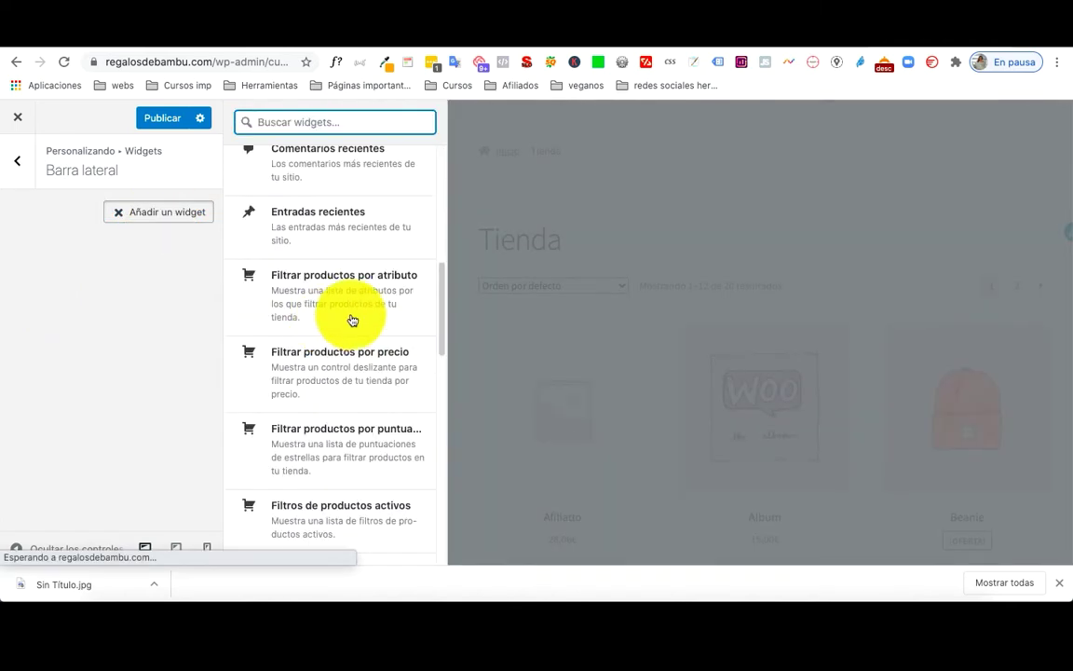
scroll(352, 317, up, 10)
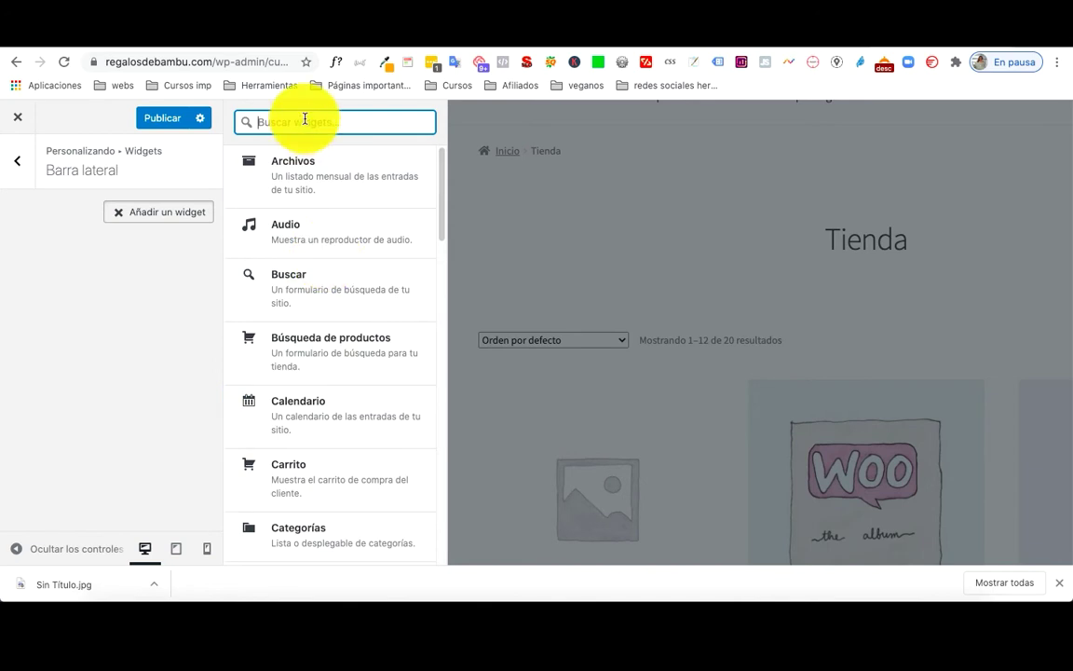
text(woo)
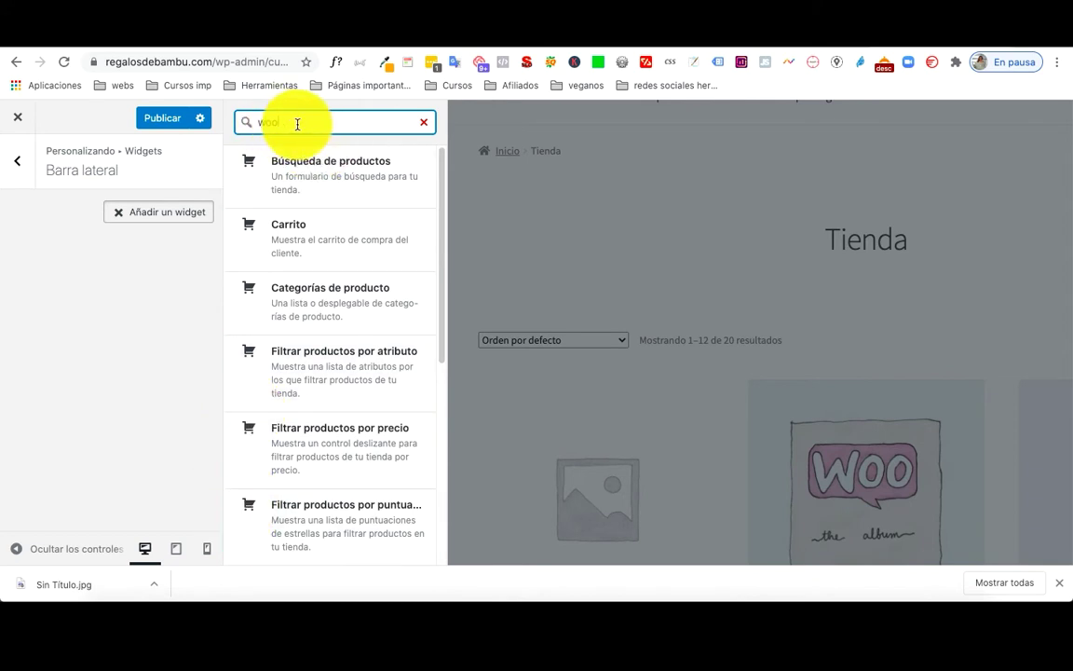
scroll(324, 197, down, 5)
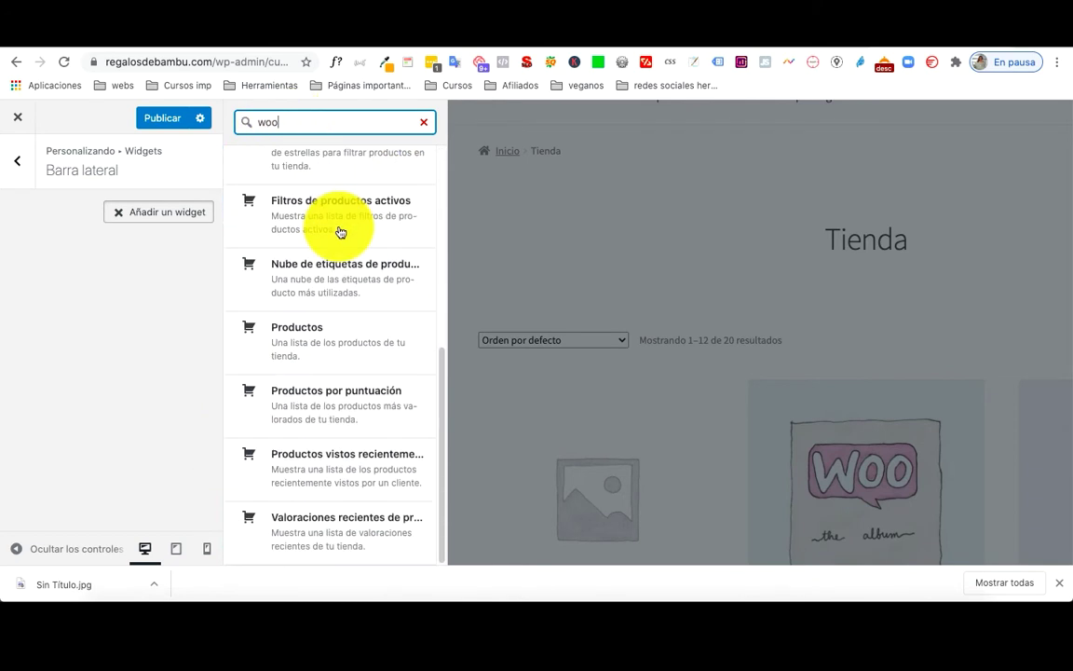
scroll(341, 256, up, 5)
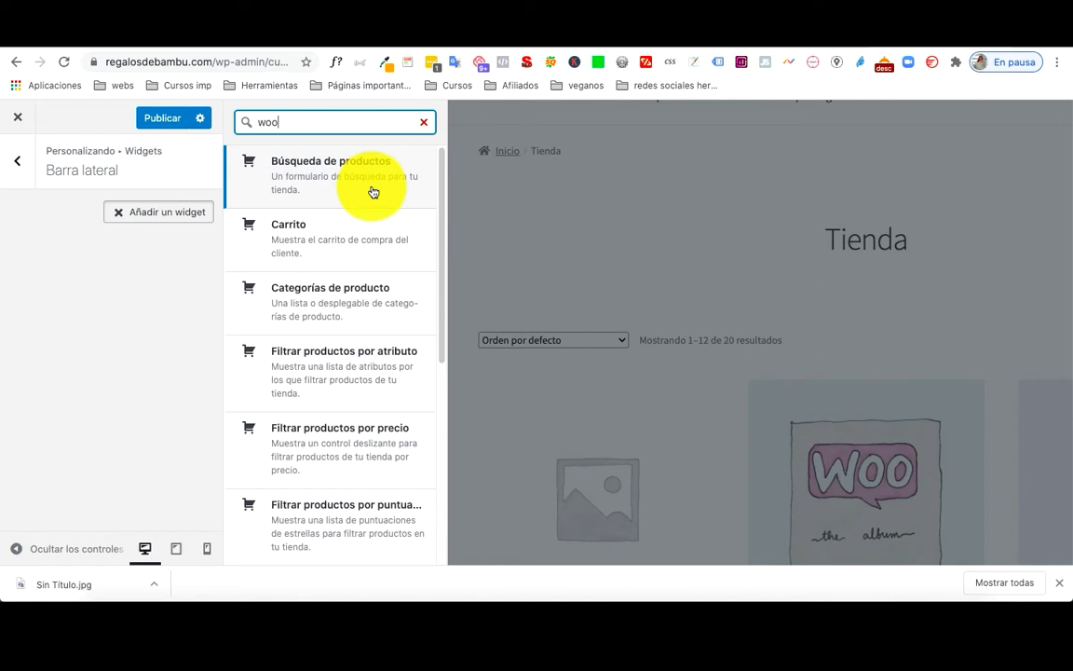
click(372, 190)
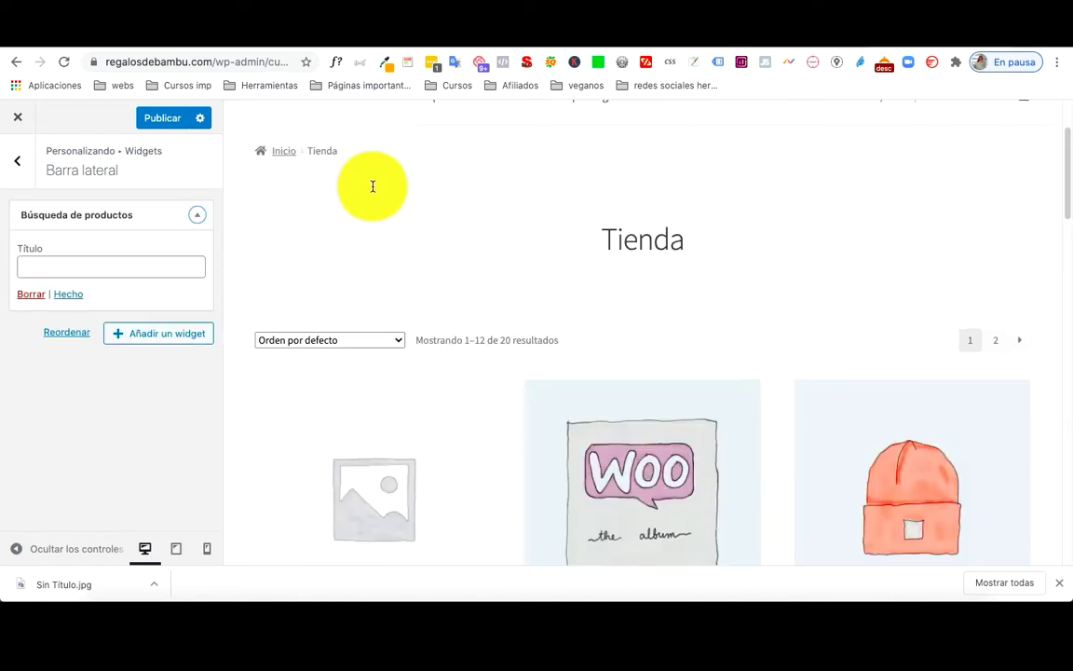
click(73, 296)
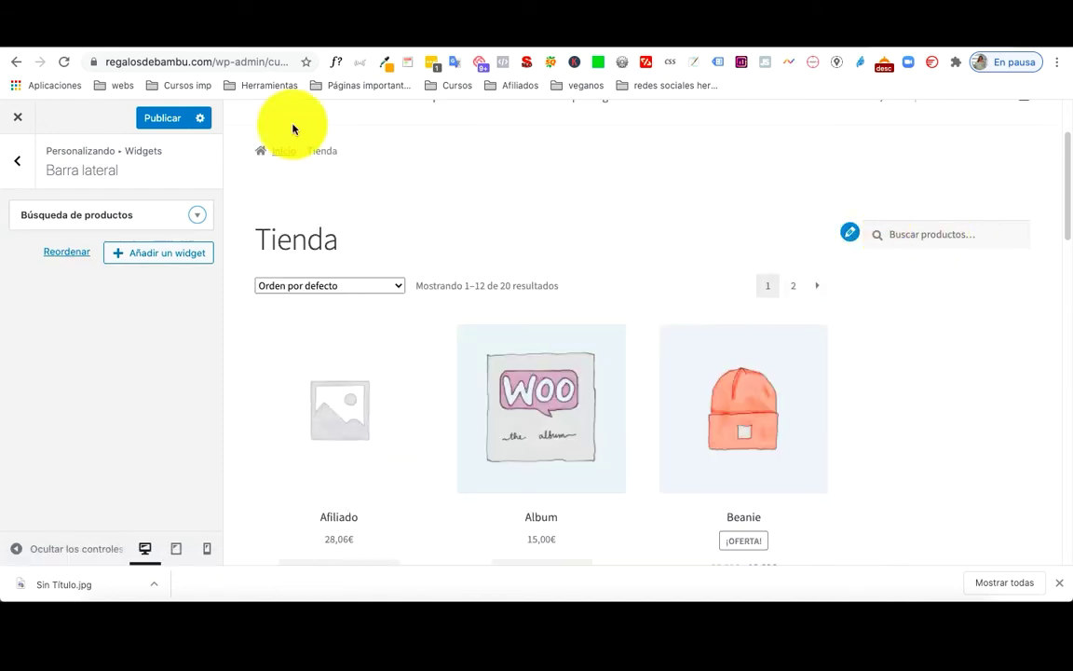
Find the WooCommerce widgets with "woo" and add the Productos widget to the sidebar
click(135, 247)
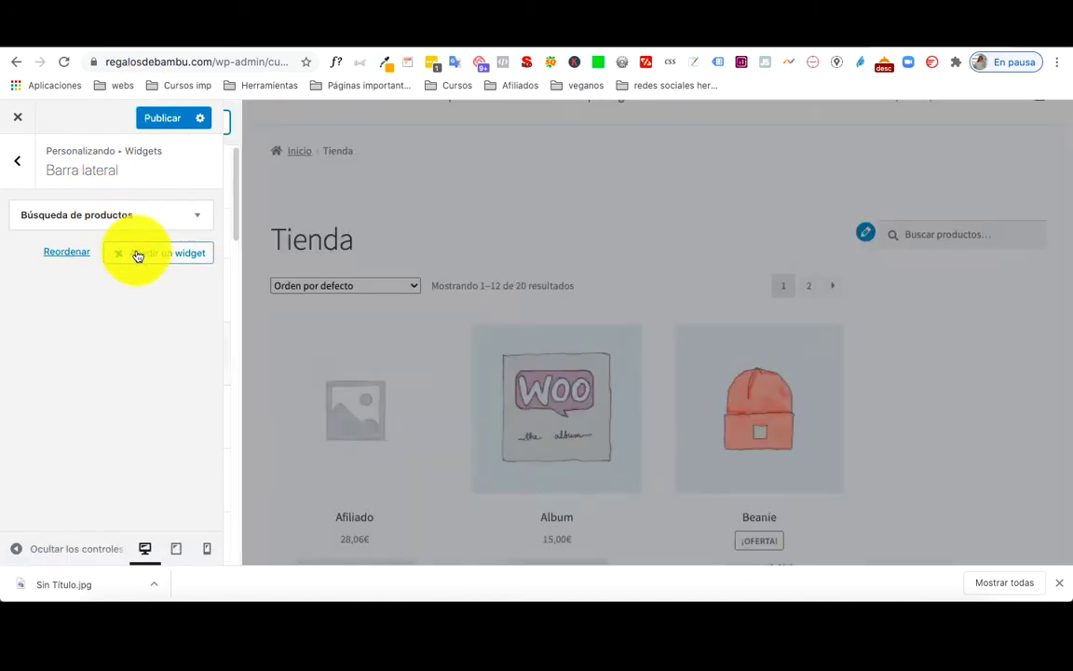
text(woo)
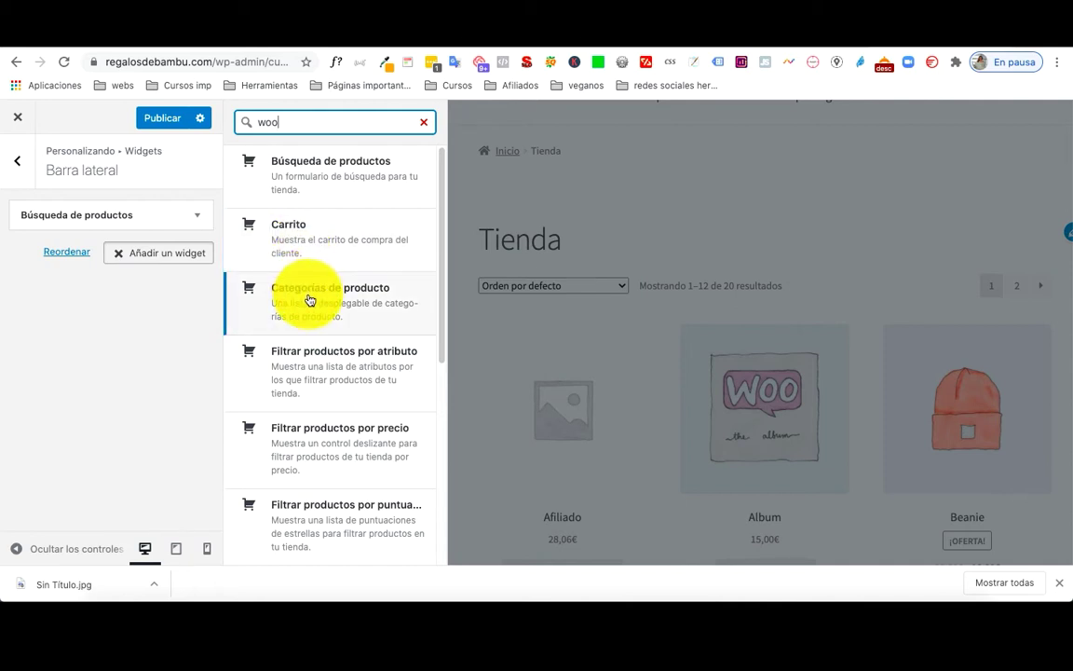
scroll(334, 333, down, 1)
scroll(340, 342, down, 2)
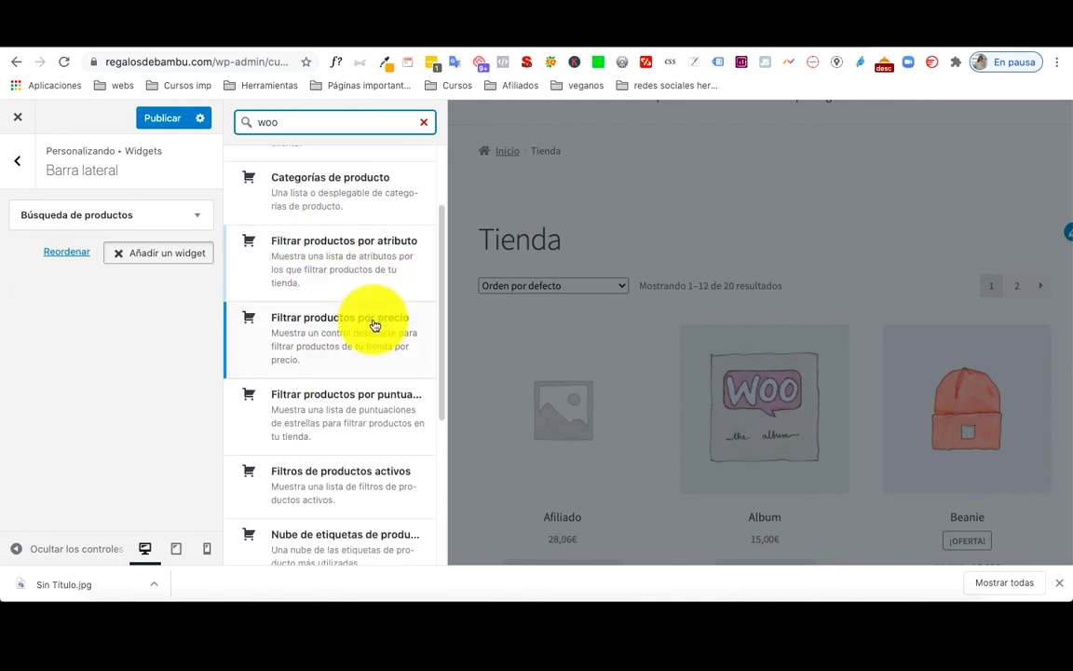
scroll(366, 409, down, 2)
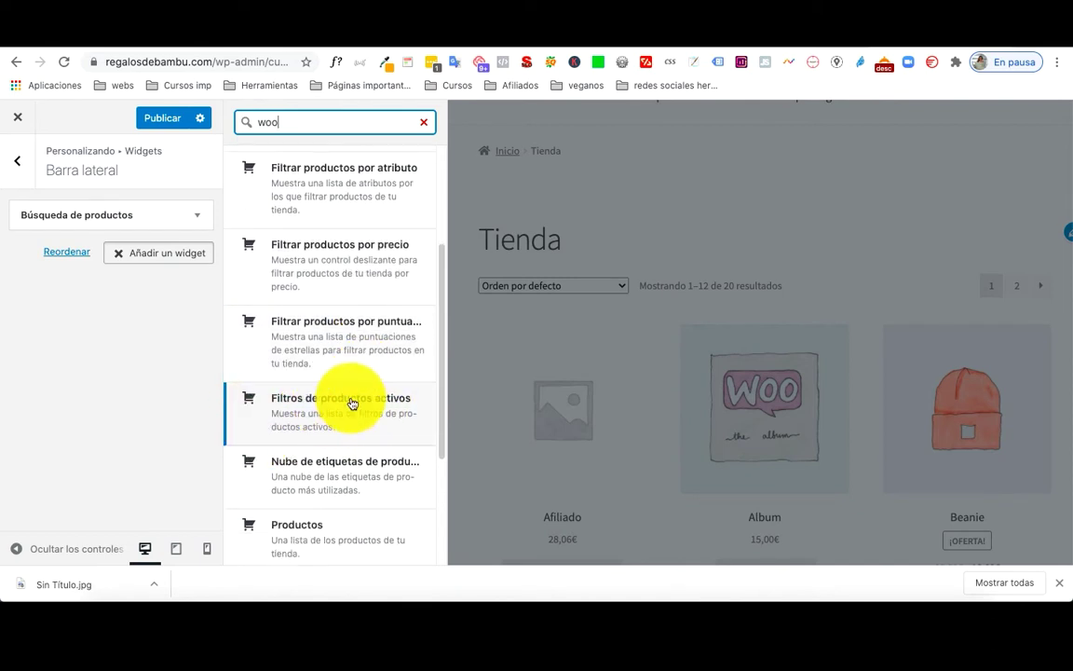
scroll(352, 402, down, 1)
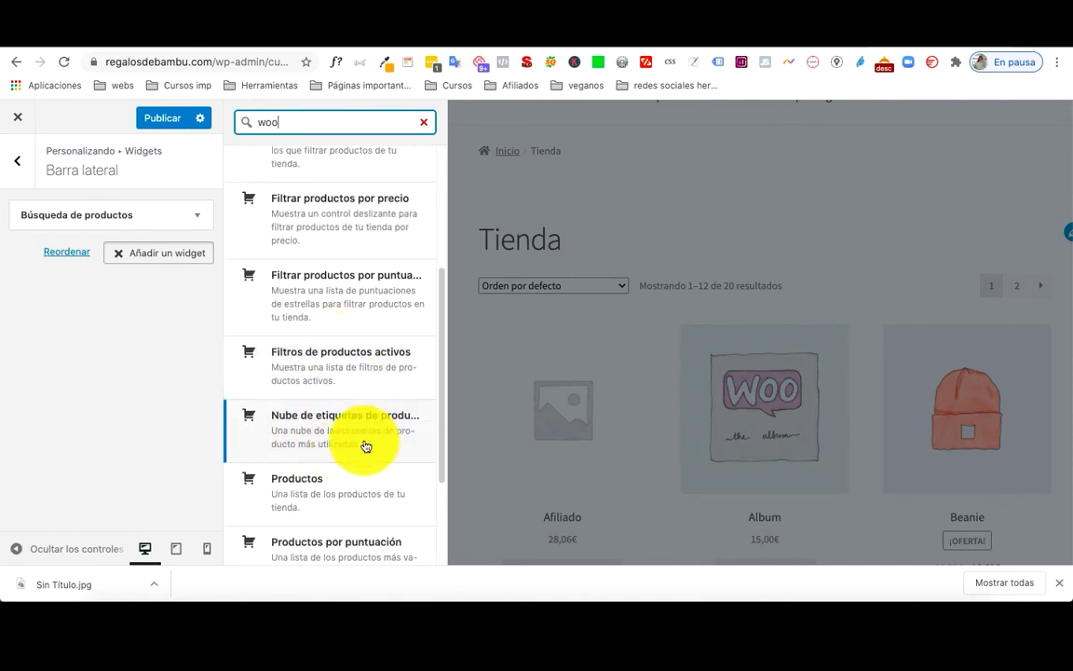
scroll(380, 437, down, 1)
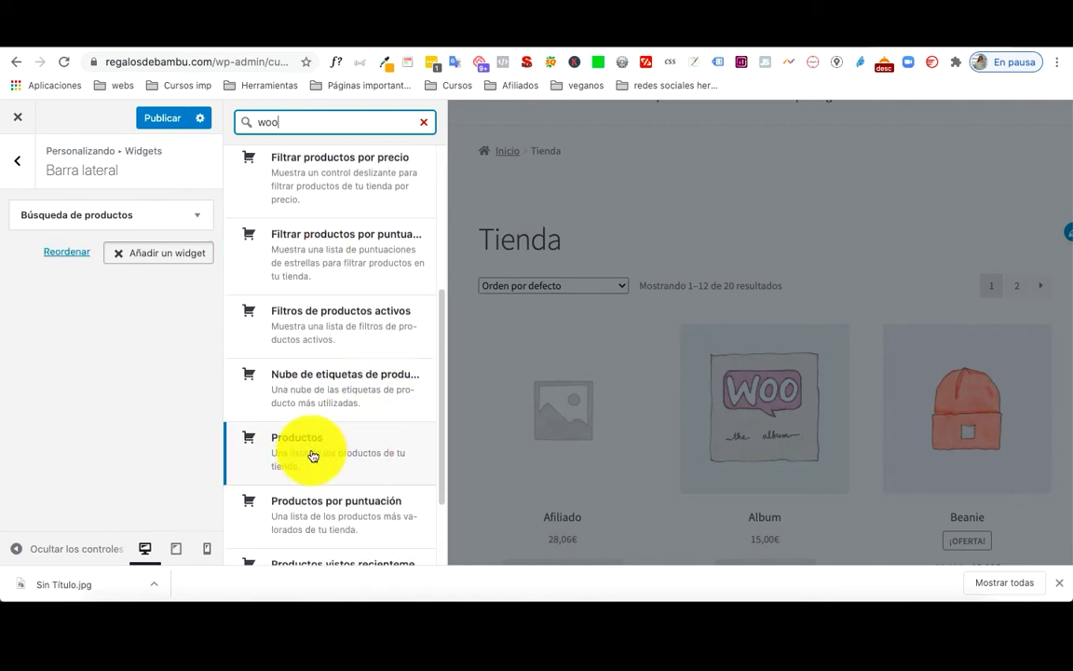
scroll(347, 514, down, 2)
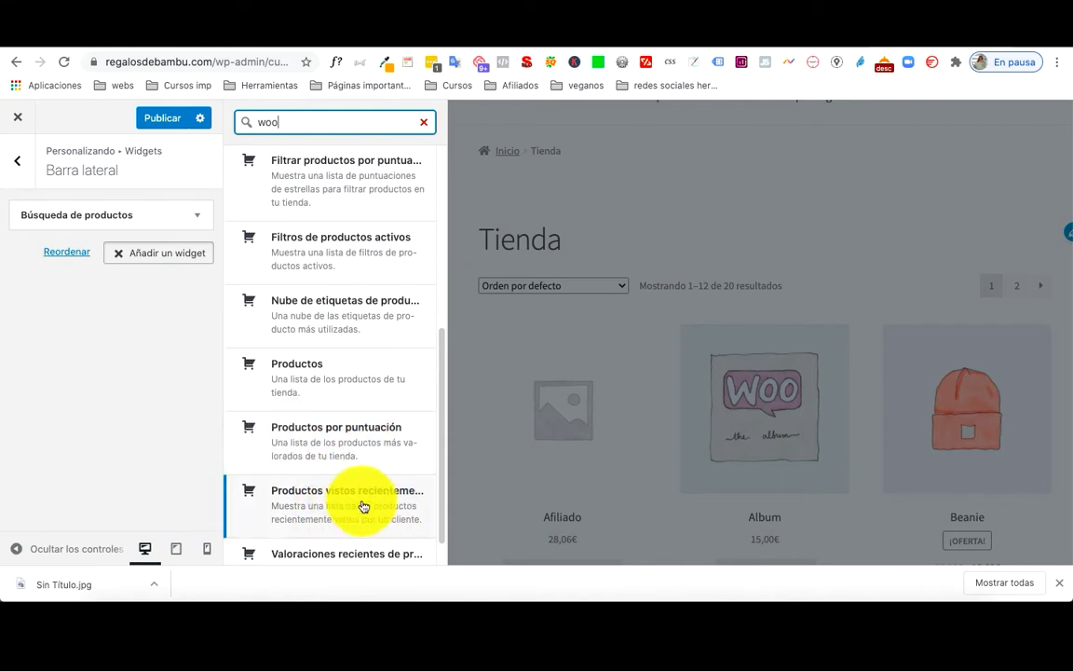
scroll(326, 503, down, 1)
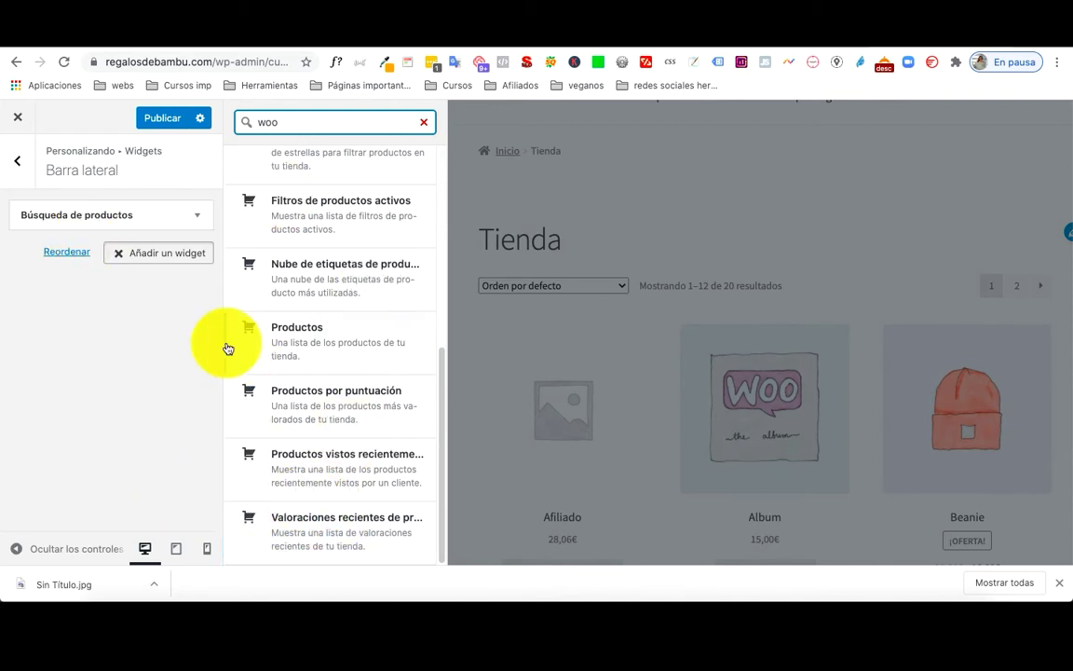
click(348, 337)
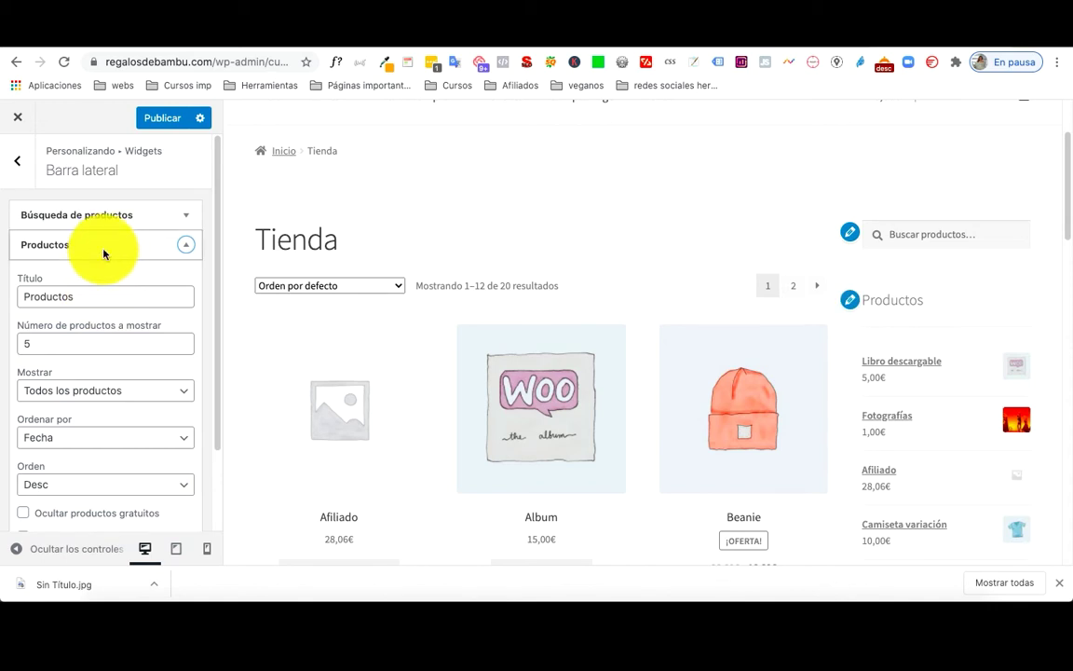
Set the Productos widget to show 4 products, after trying 6, and limit it to Productos destacados
scroll(986, 507, down, 3)
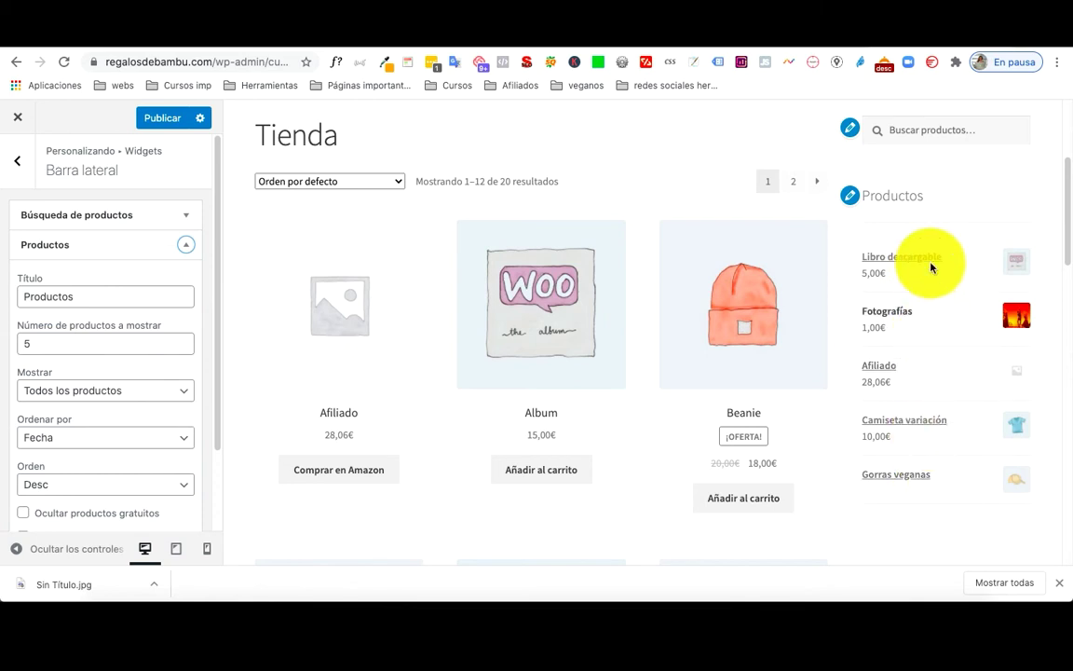
click(57, 339)
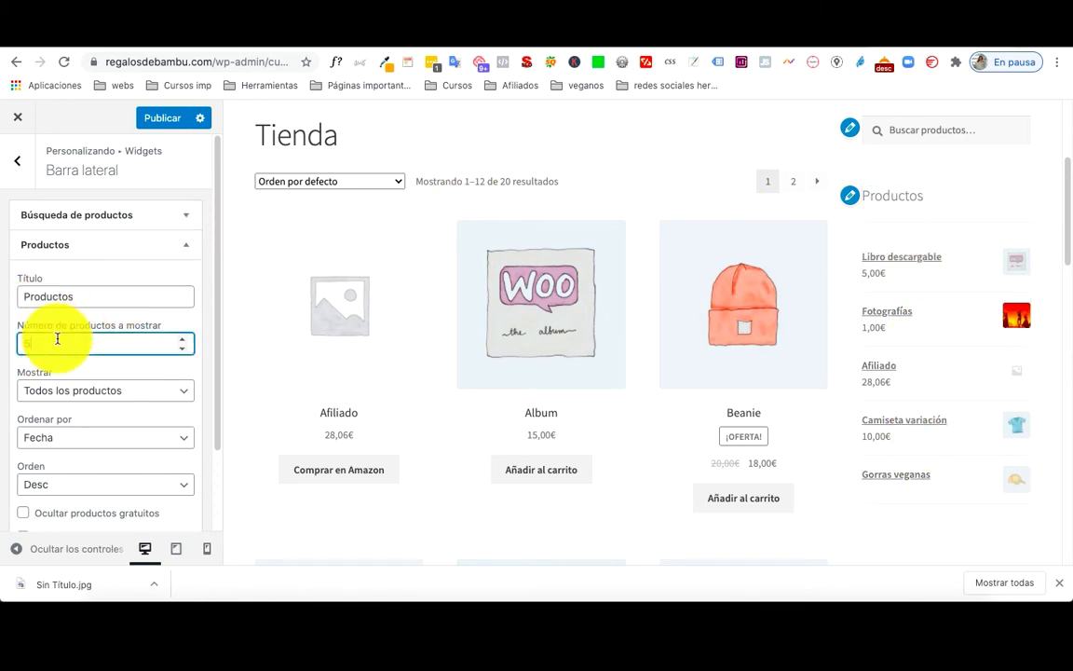
key(BackSpace)
text(6)
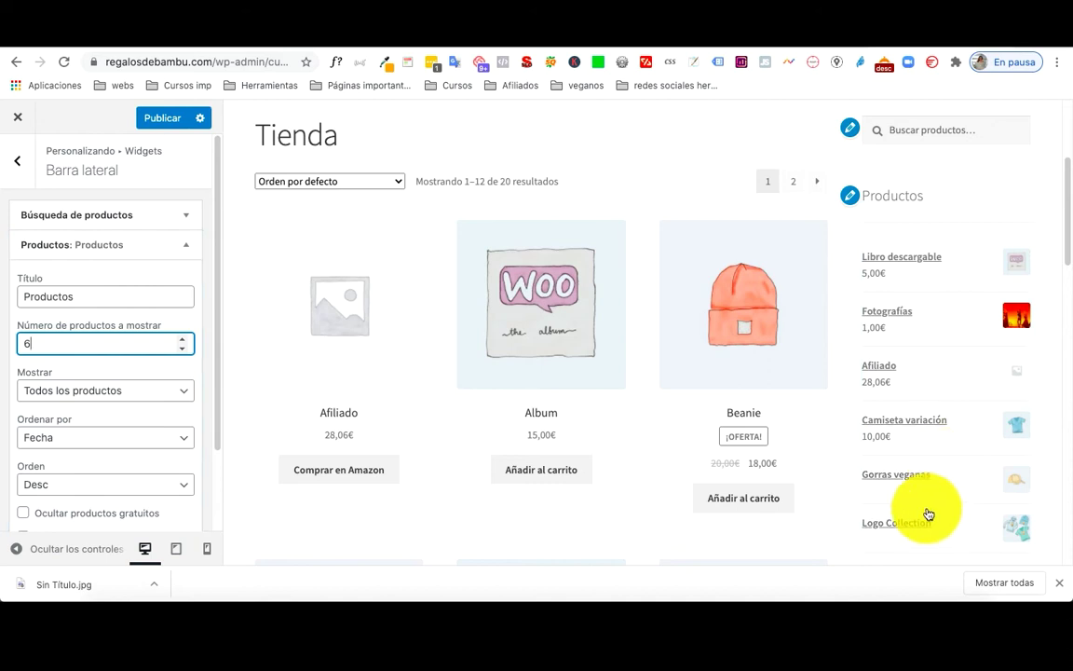
key(BackSpace)
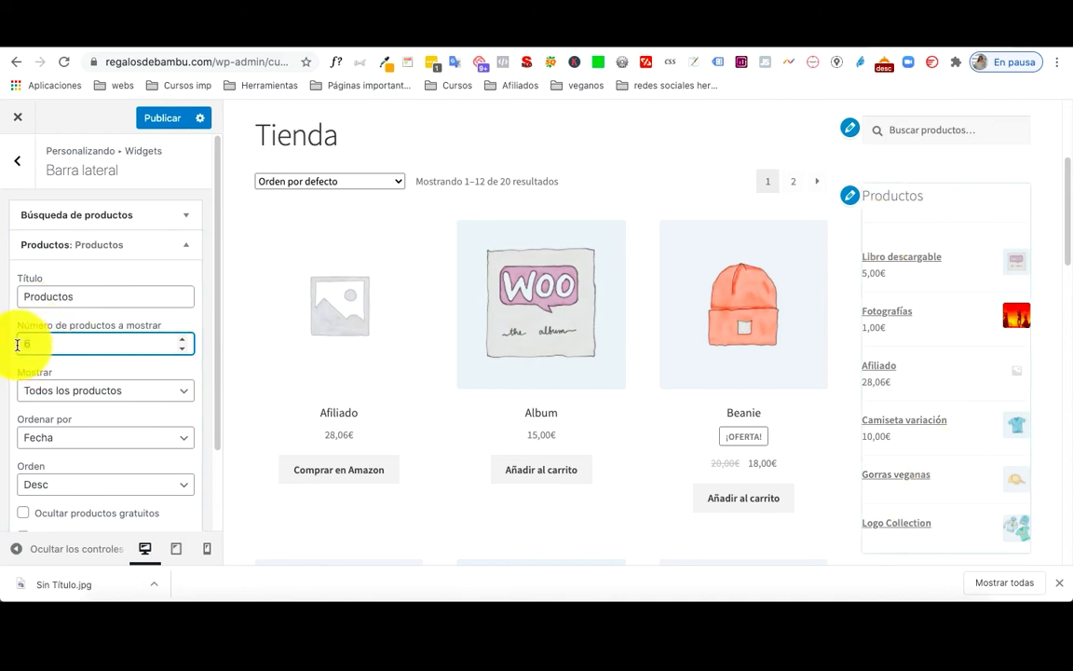
text(4)
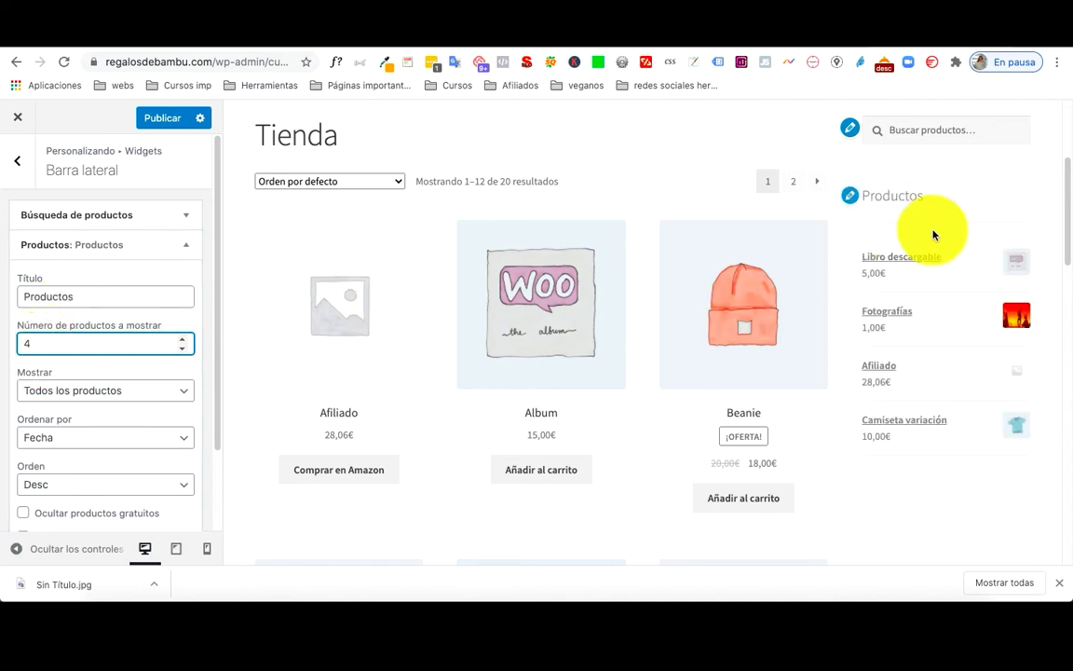
click(129, 391)
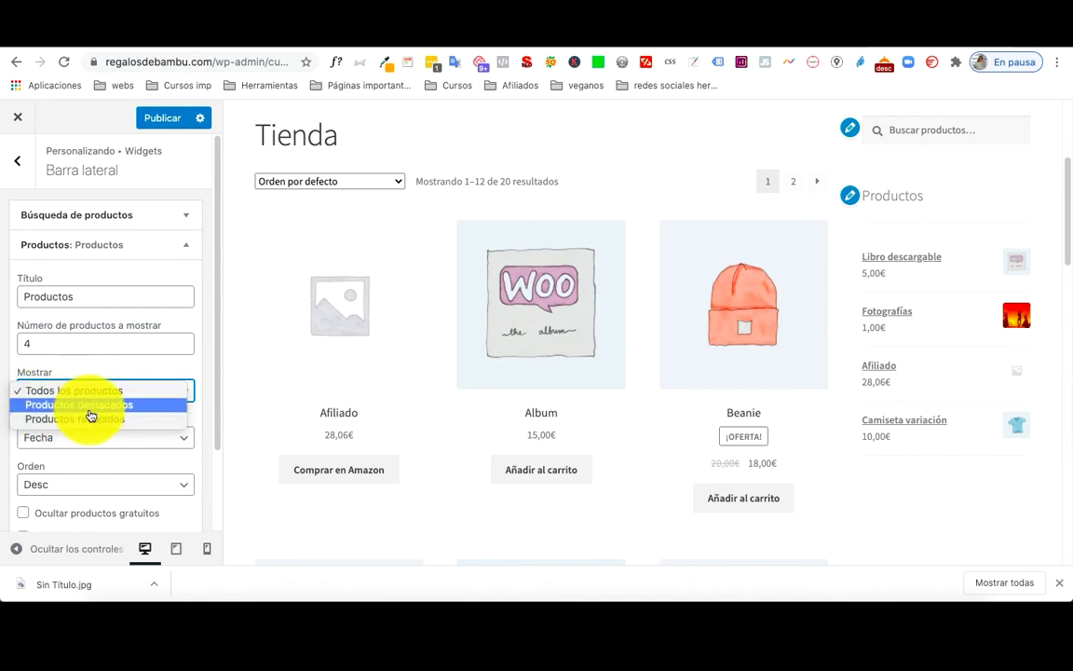
click(99, 407)
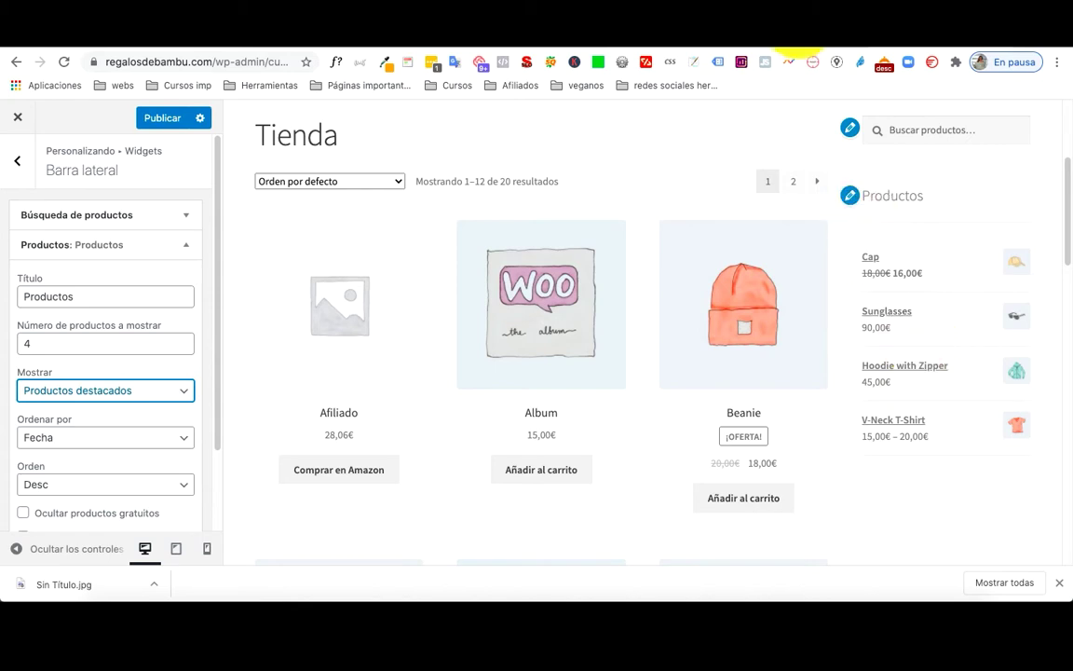
Switch to the Album product editor and expand its catalogue visibility settings to examine the featured product option
click(789, 51)
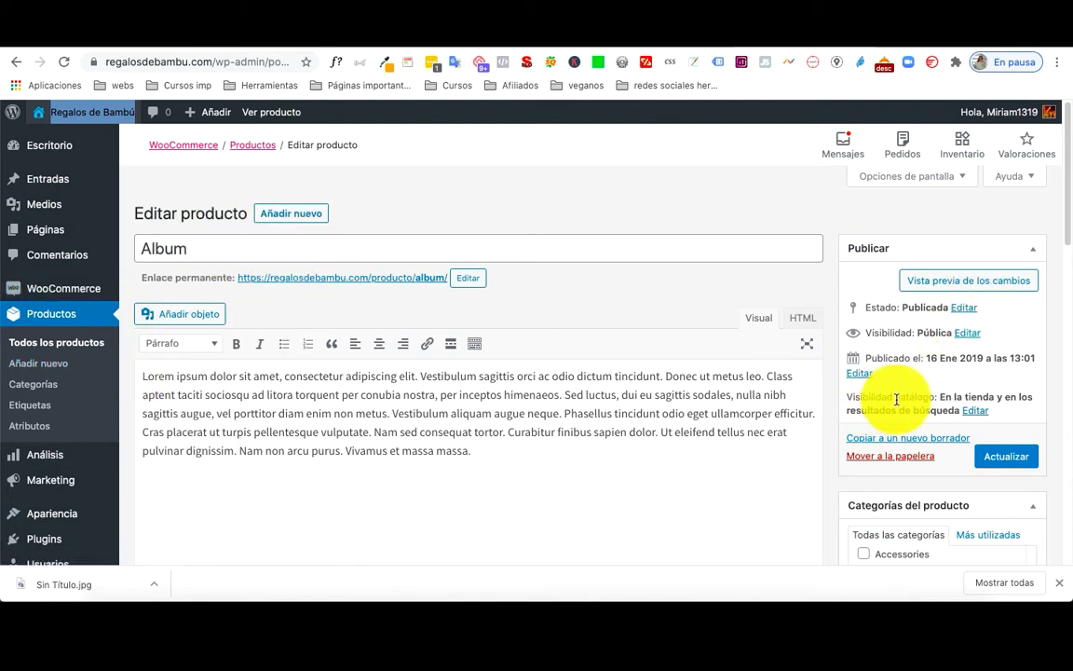
click(976, 415)
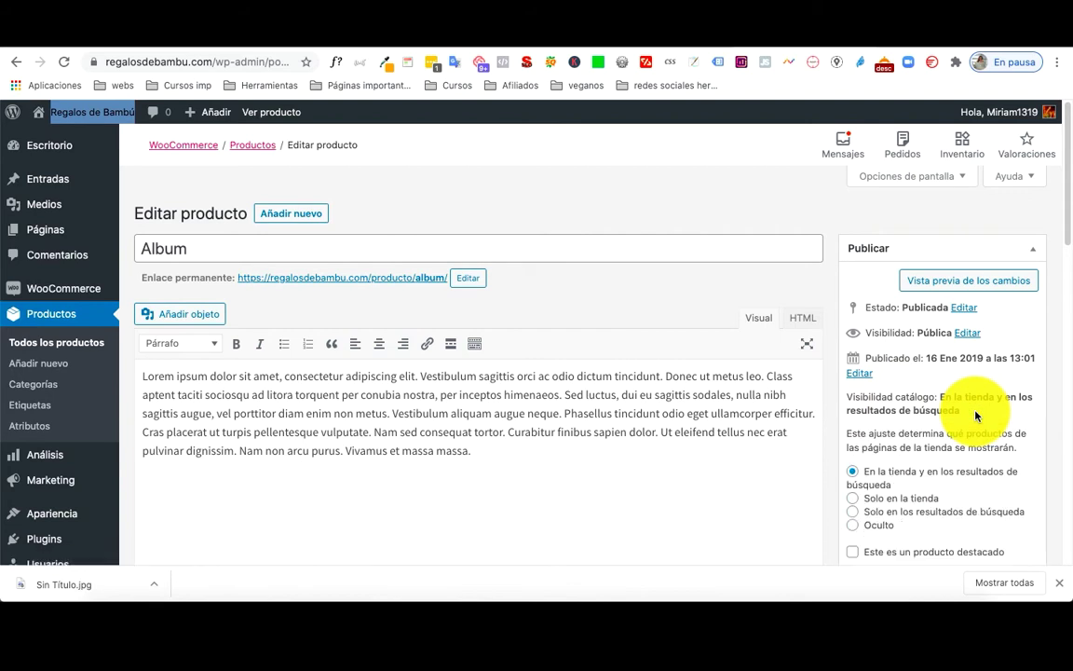
scroll(976, 412, down, 1)
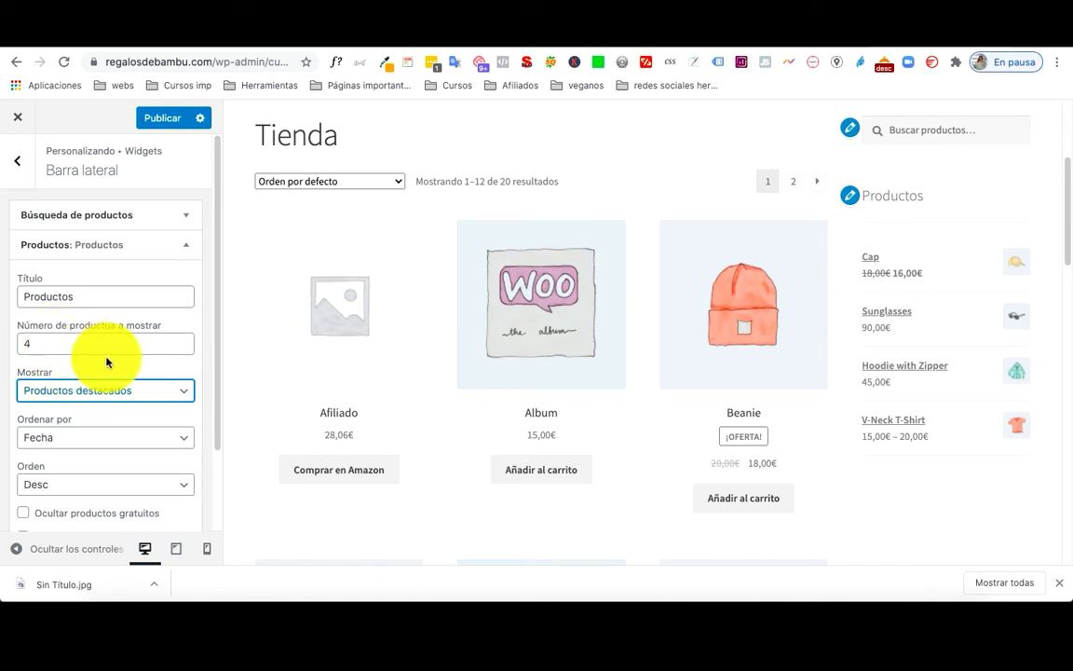
Return to the customizer and examine the Ordenar por and Orden choices of the Productos widget
scroll(107, 357, down, 2)
click(59, 357)
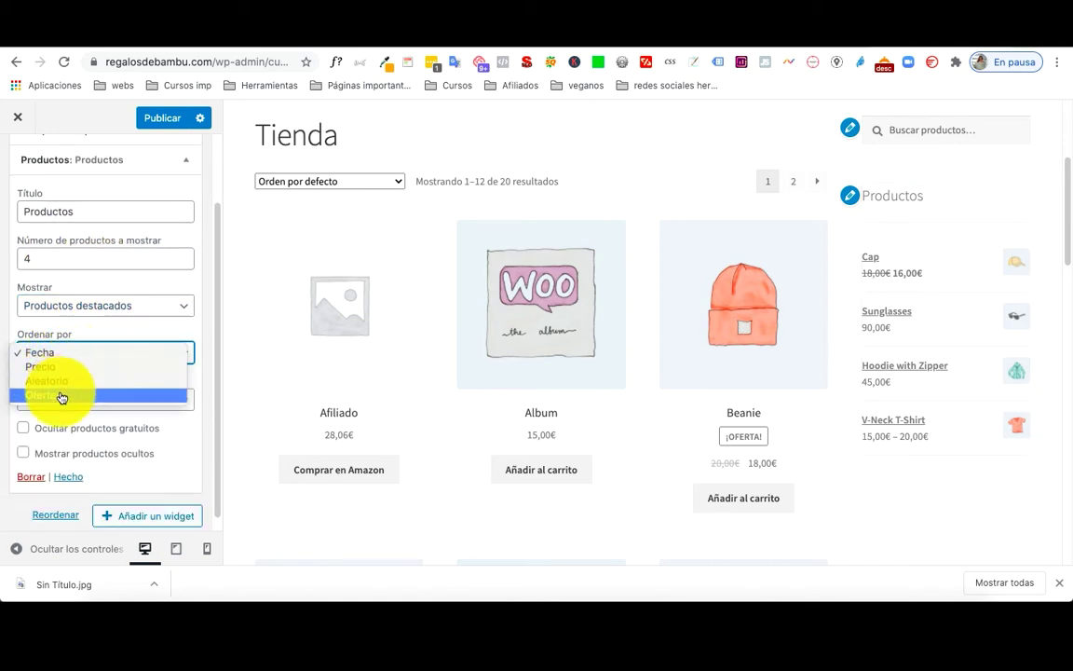
click(84, 349)
click(63, 403)
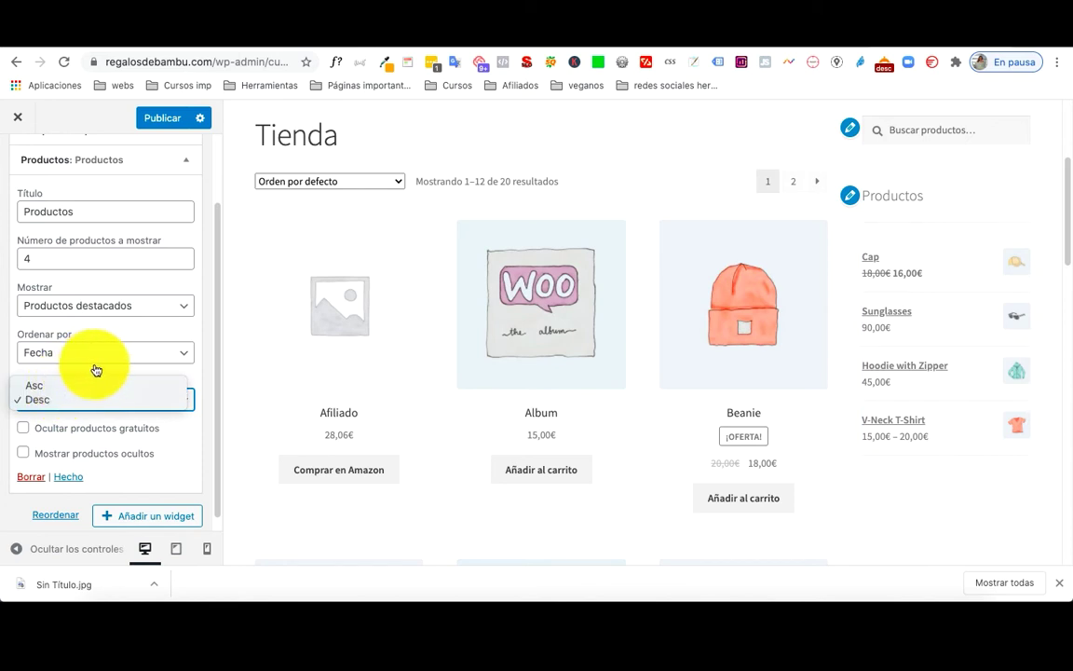
click(99, 372)
click(118, 352)
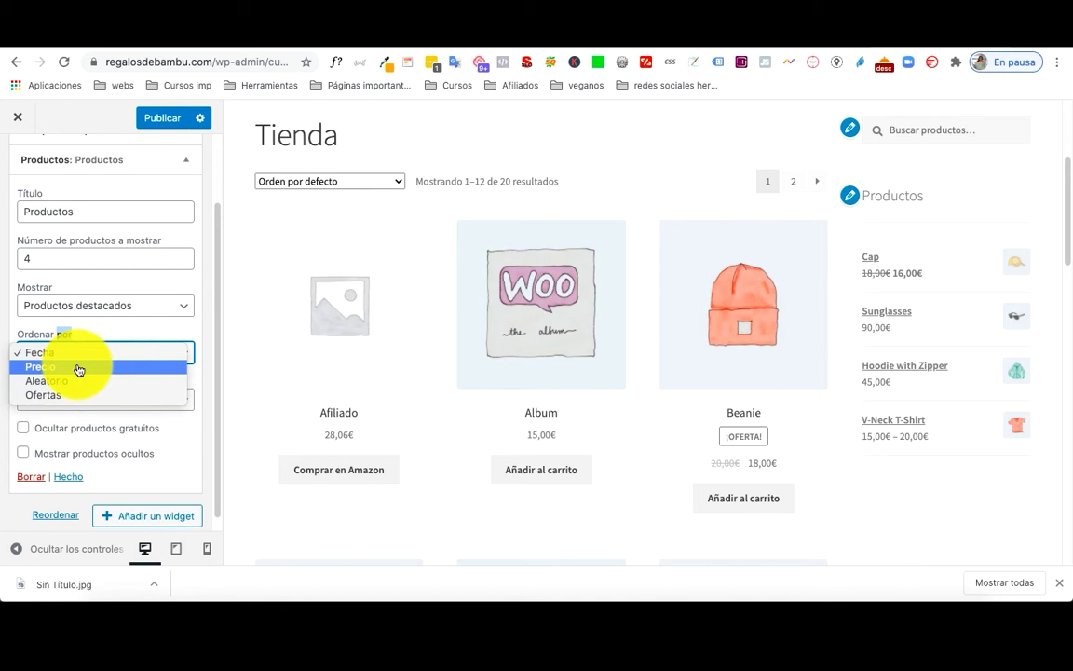
click(96, 326)
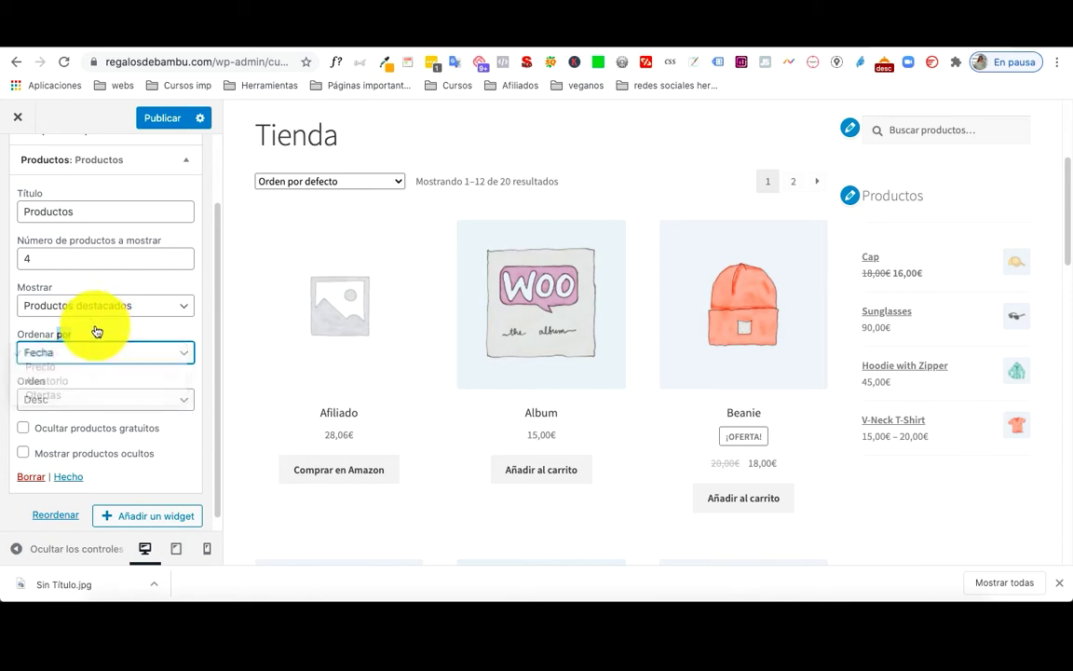
Enable Ocultar productos gratuitos in the Productos widget and collapse its settings
scroll(46, 426, down, 1)
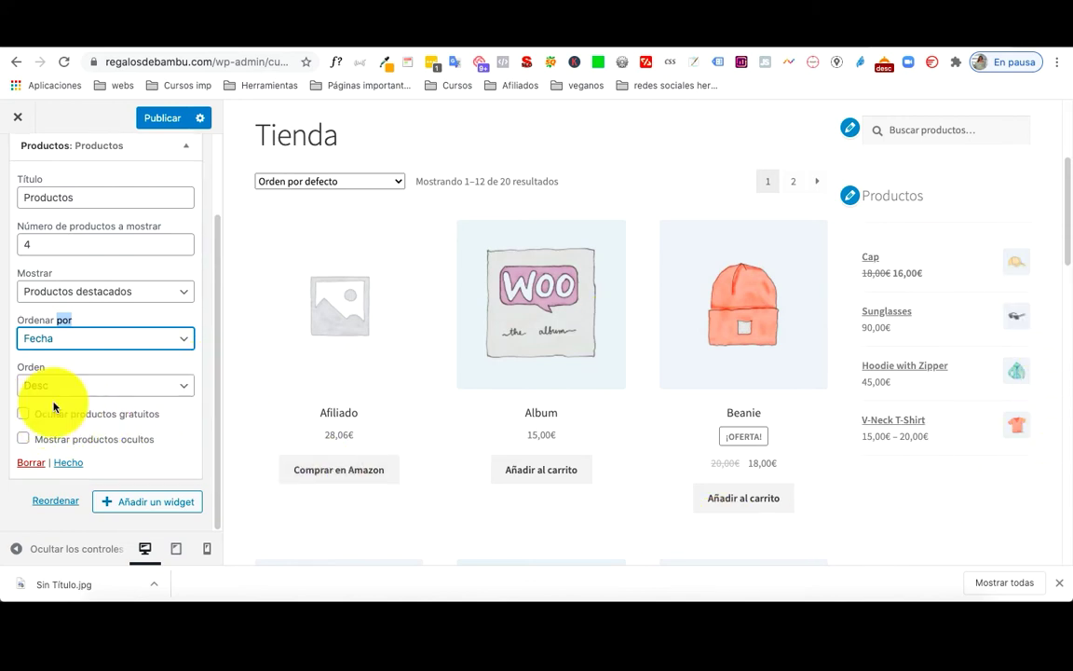
click(24, 418)
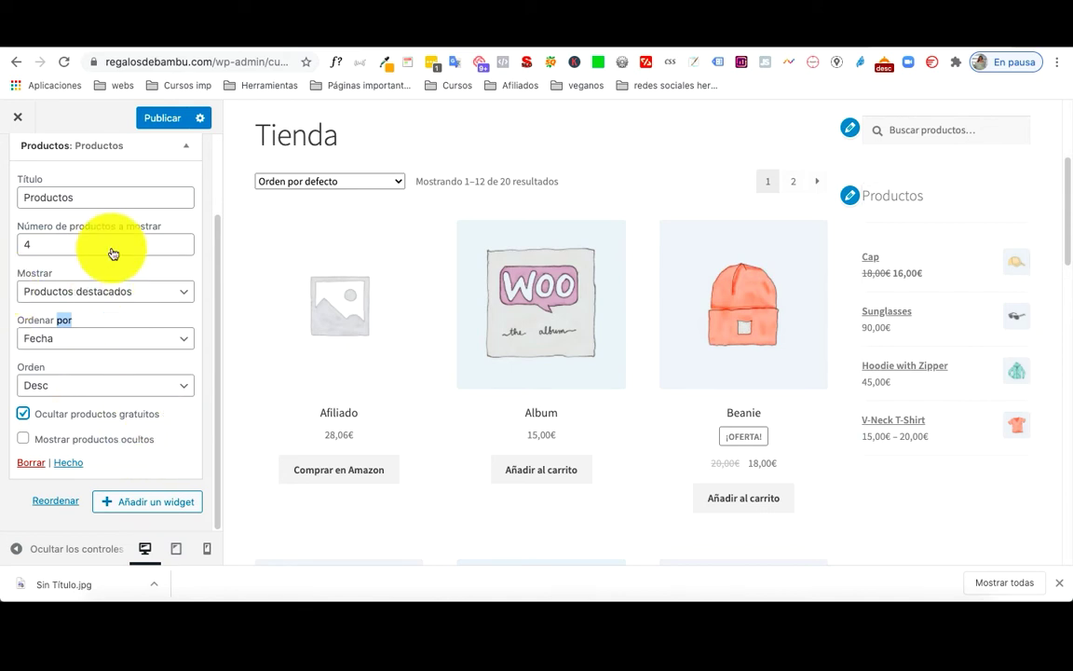
scroll(174, 149, up, 1)
click(115, 190)
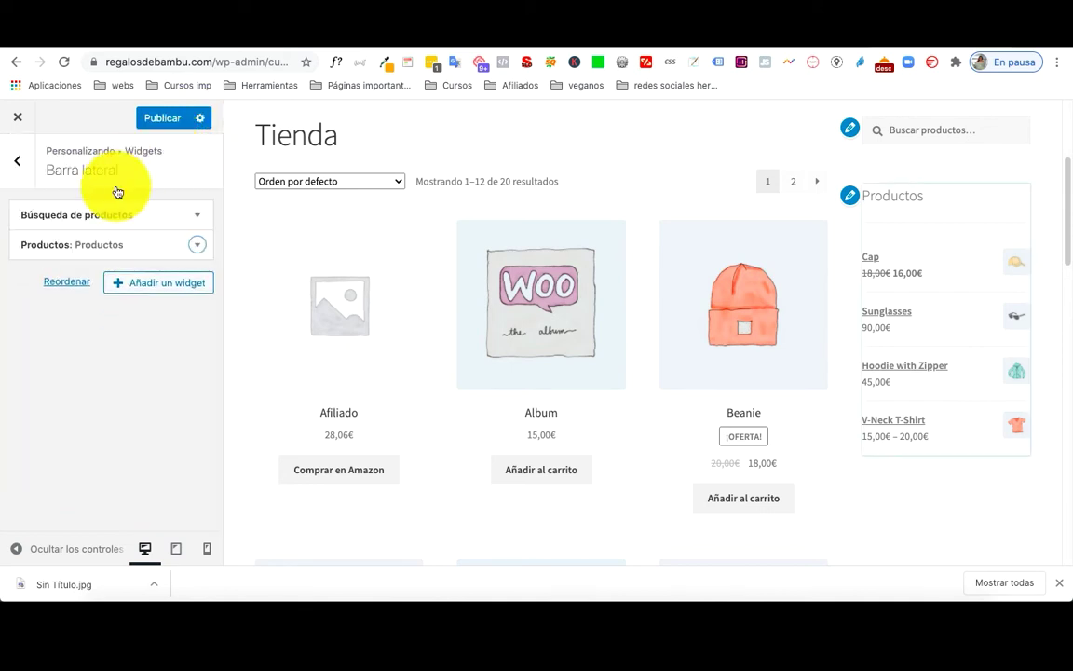
Browse the available widgets filtered by "woo" and unfiltered, close the list, and look over the sidebar in the shop preview
click(145, 287)
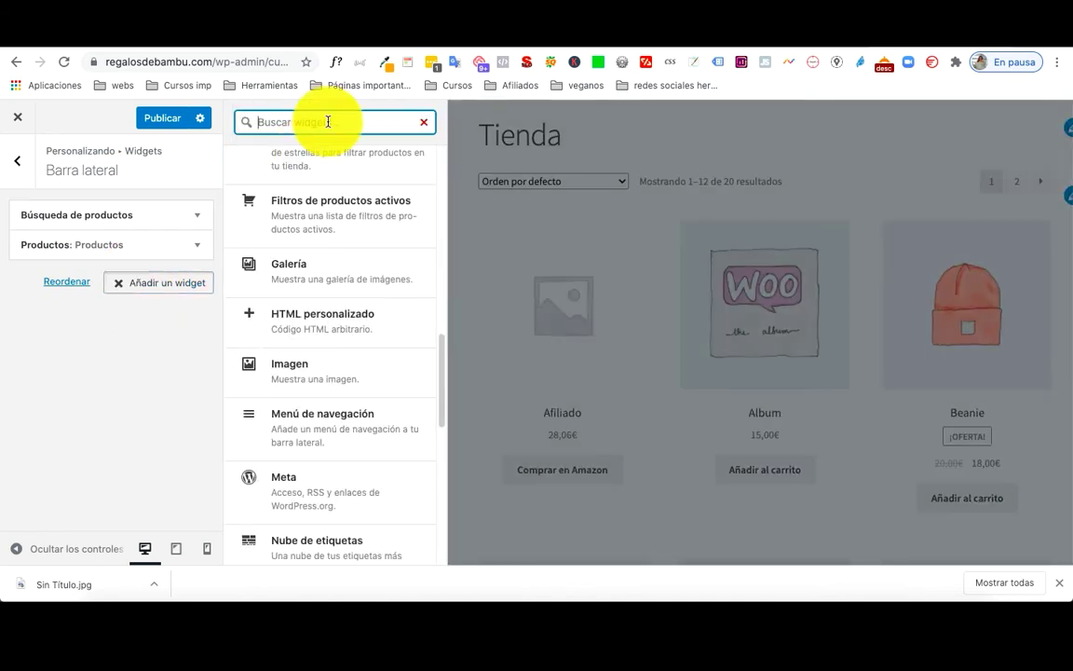
text(wp)
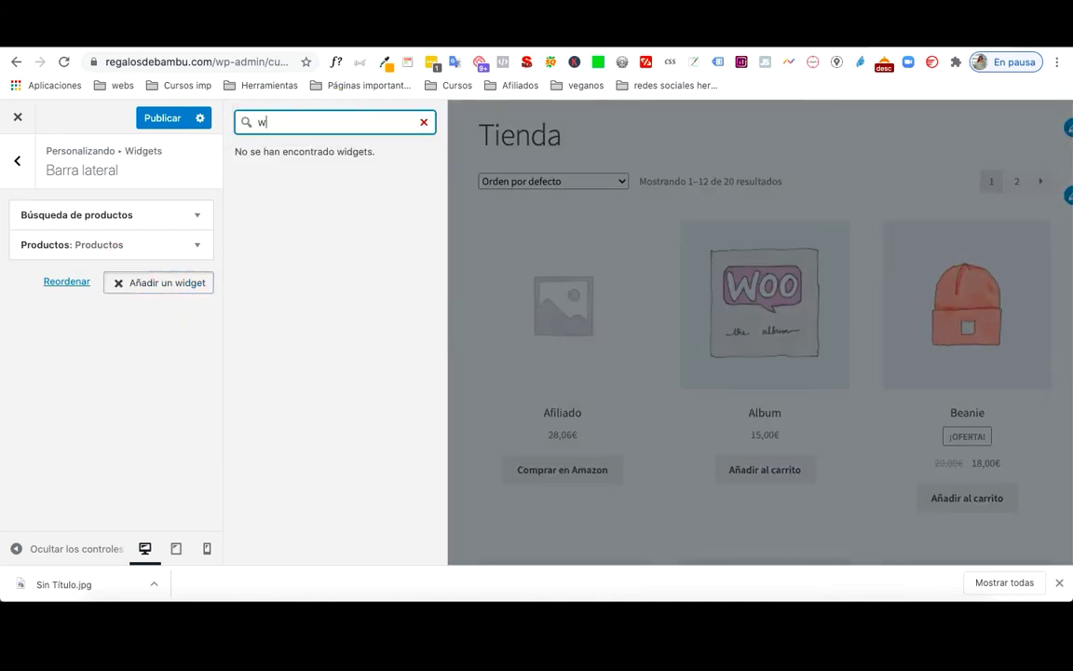
key(BackSpace)
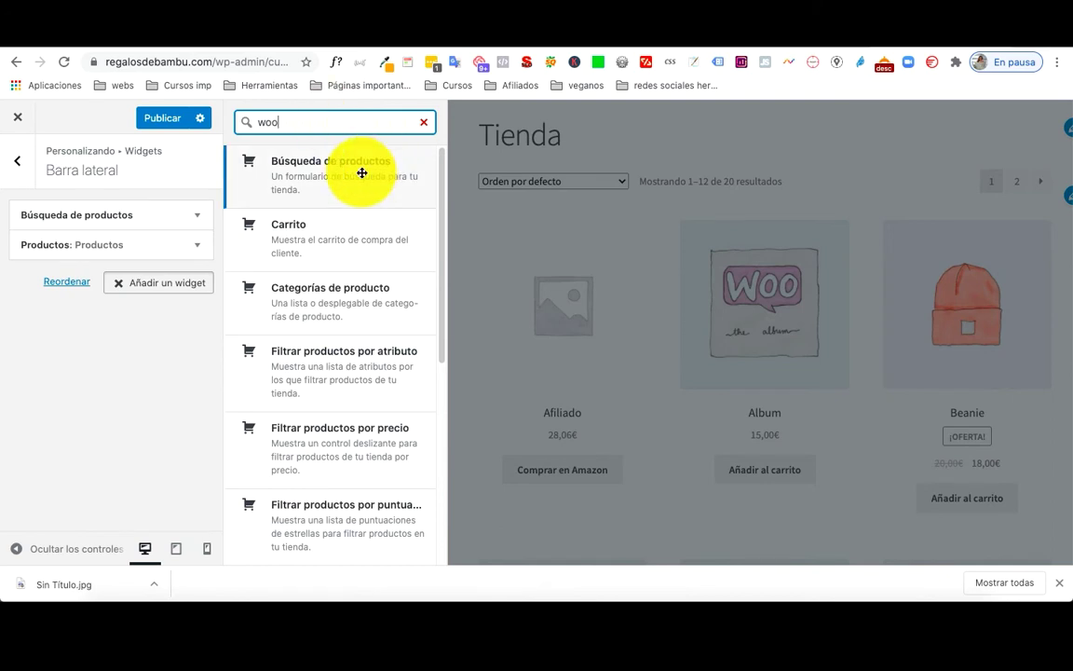
scroll(328, 249, down, 4)
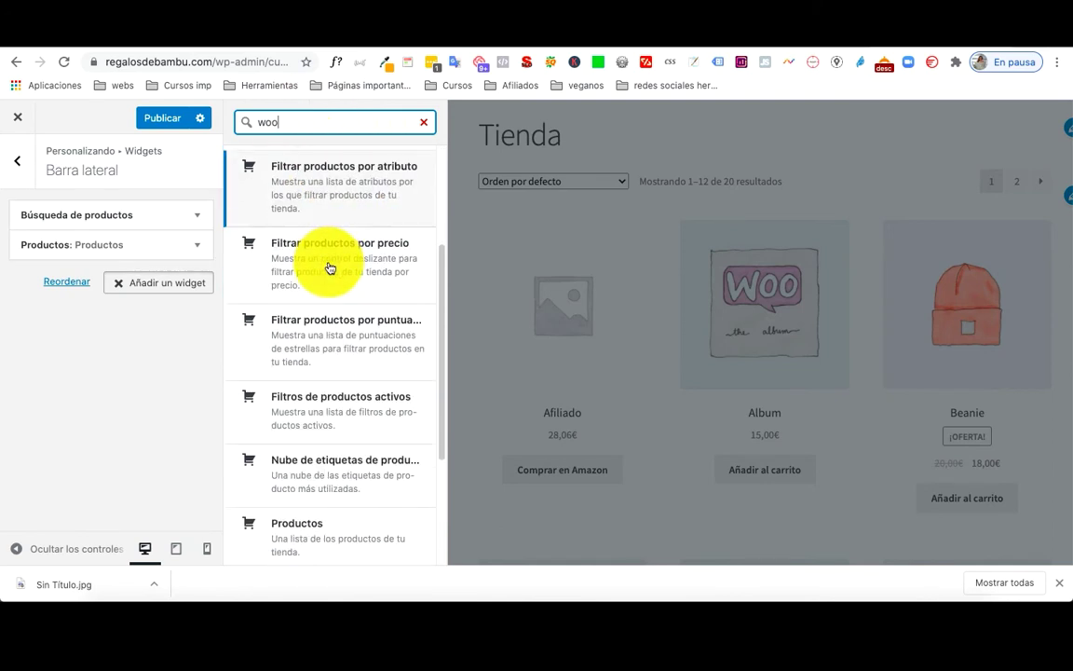
scroll(328, 289, down, 4)
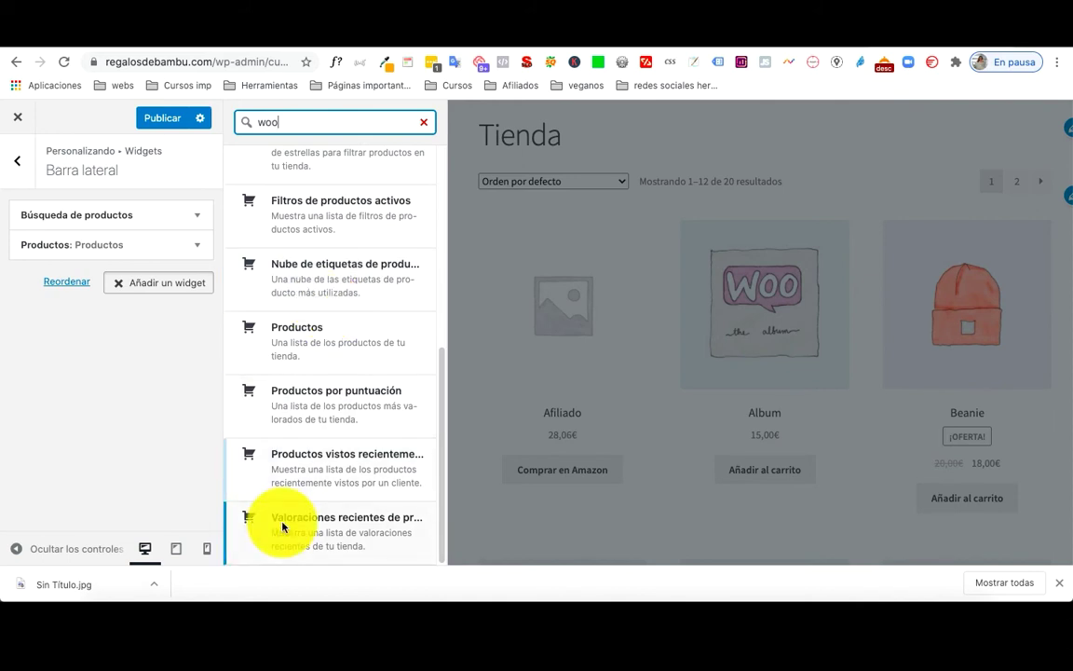
click(424, 122)
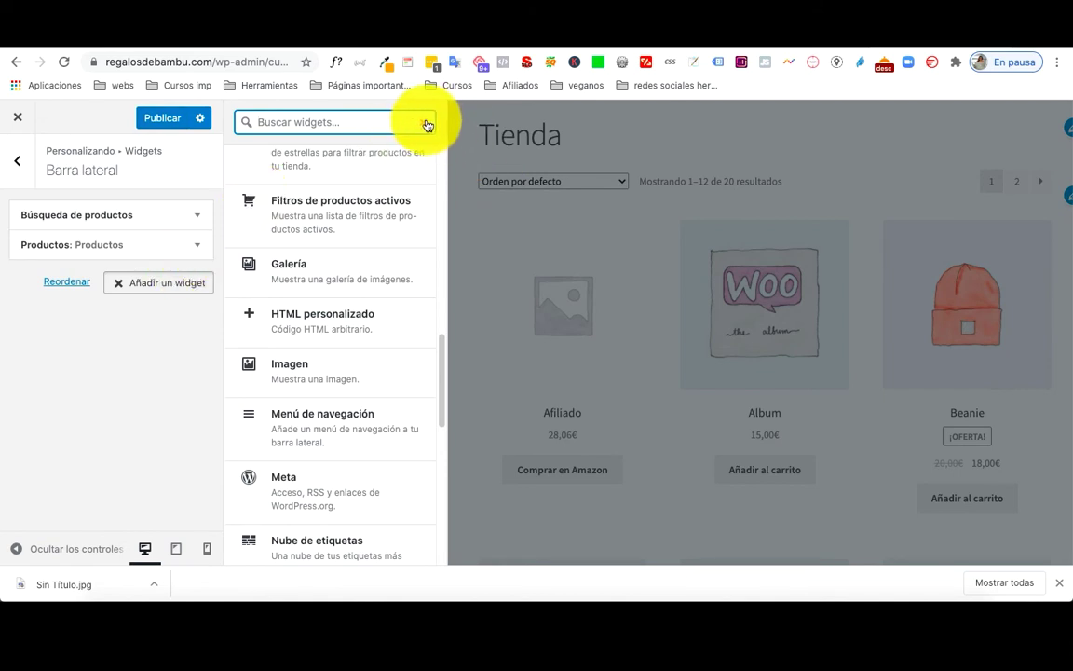
scroll(922, 252, down, 5)
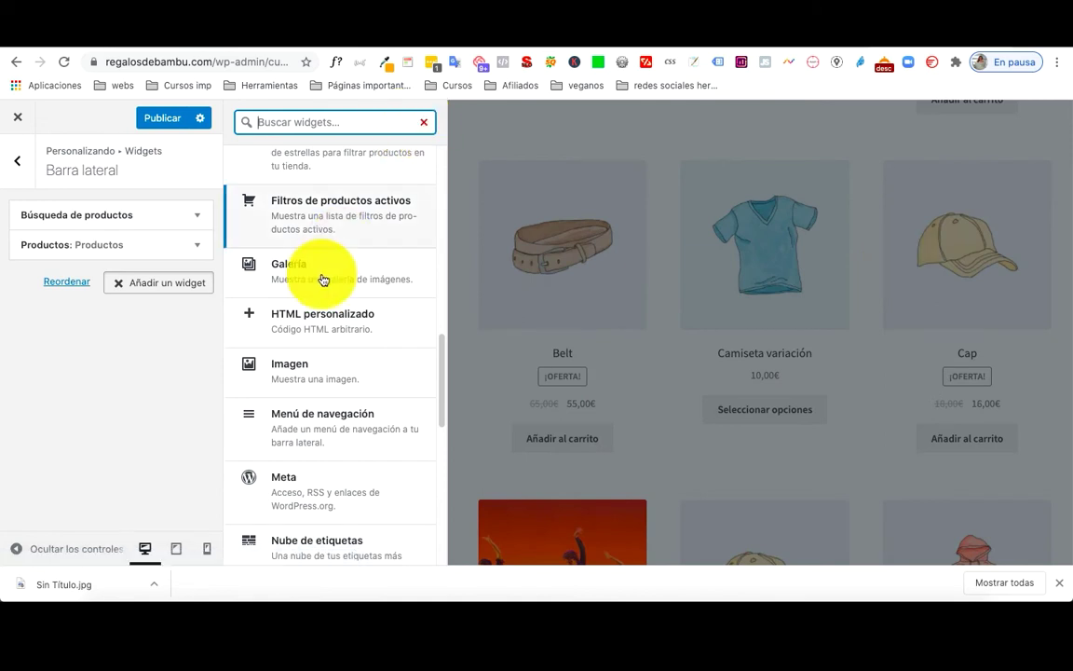
click(106, 360)
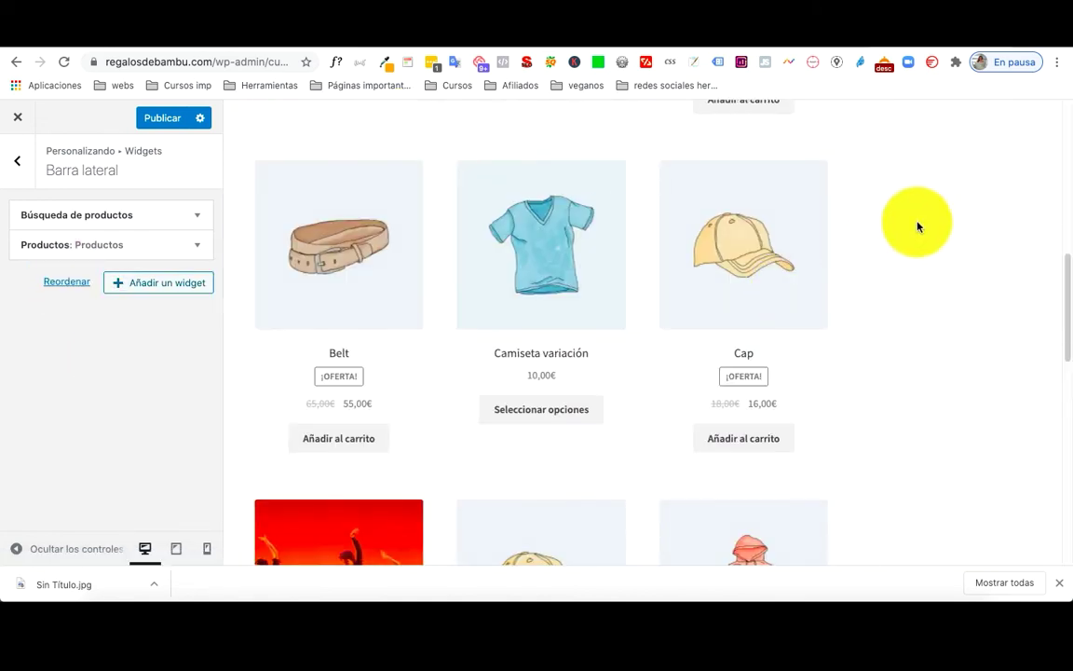
scroll(951, 335, up, 5)
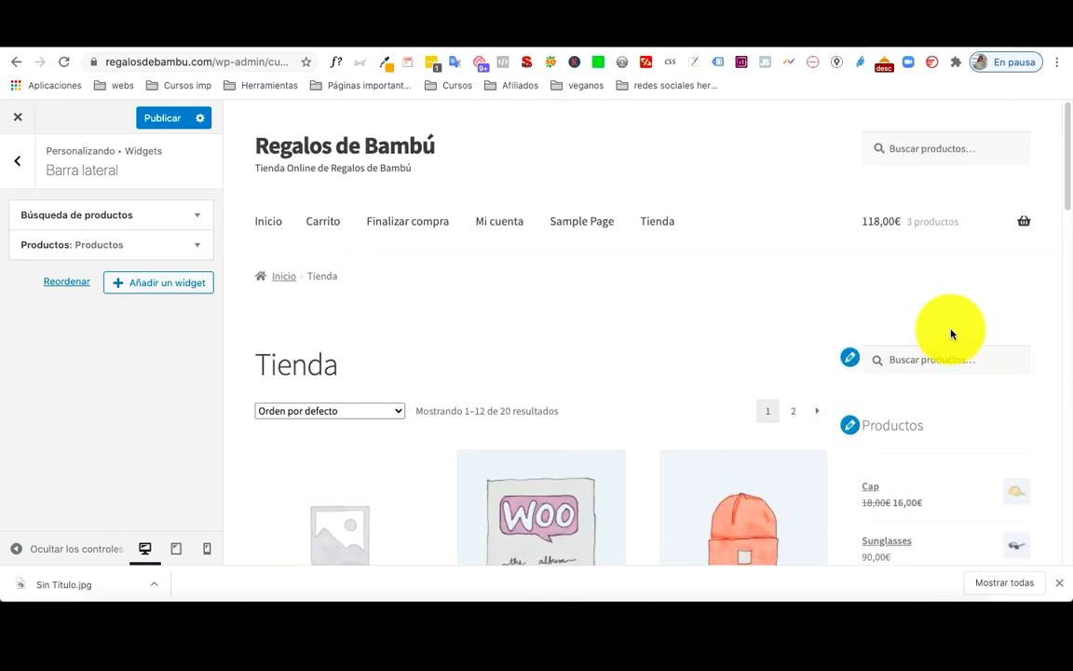
Switch from the customizer preview to the live Tienda page and look over its product grid and sidebar widgets
scroll(951, 336, down, 1)
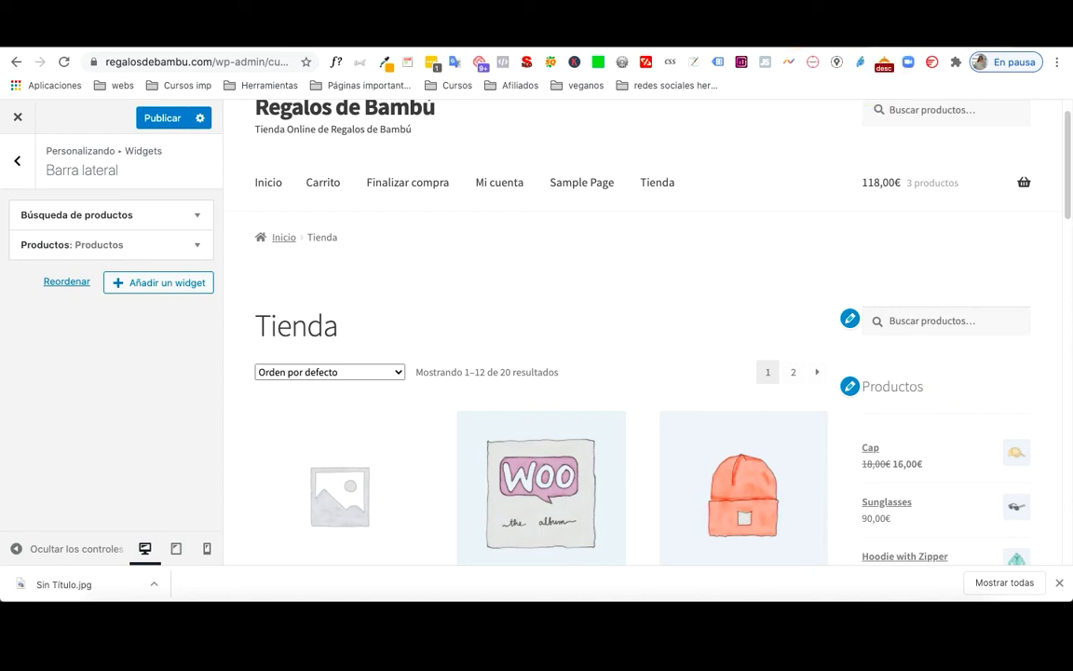
click(797, 41)
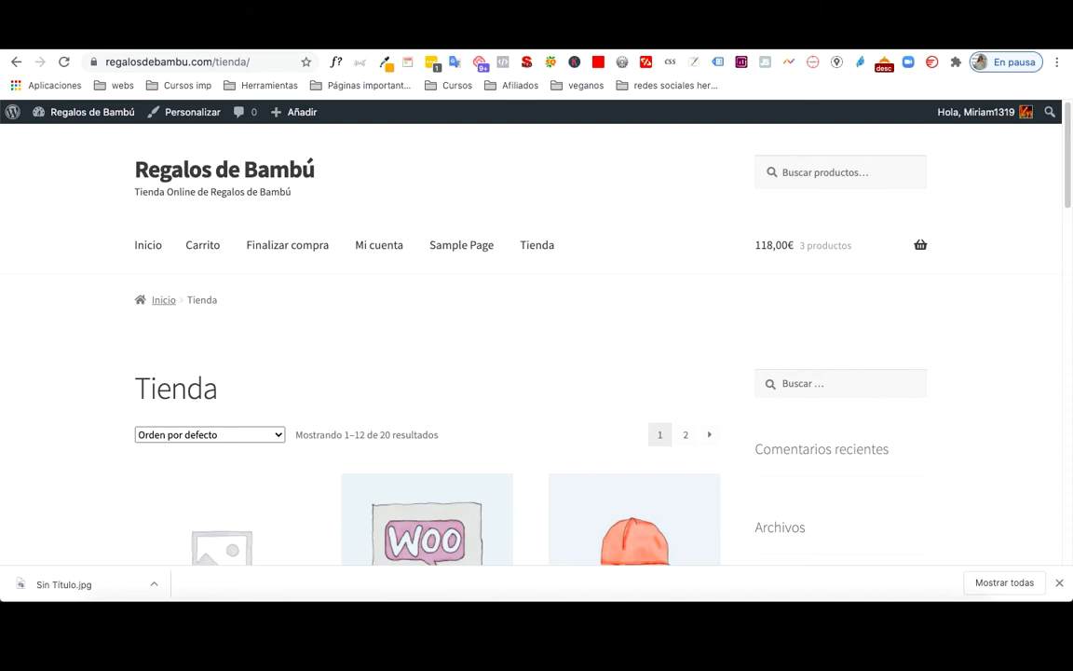
scroll(391, 472, down, 5)
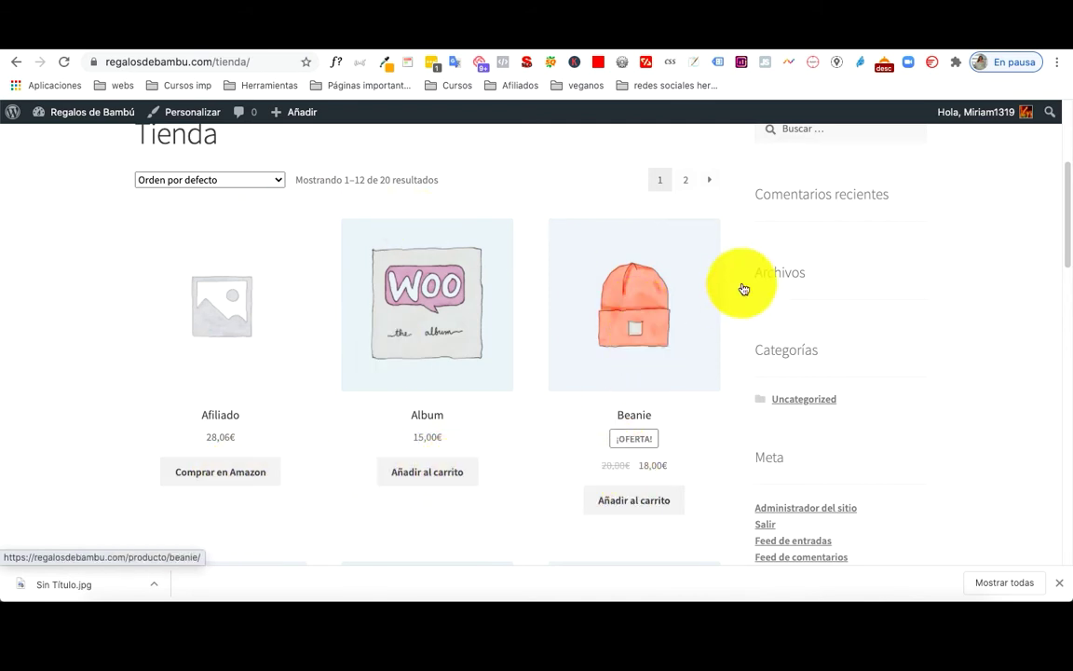
scroll(578, 320, up, 1)
scroll(579, 319, up, 3)
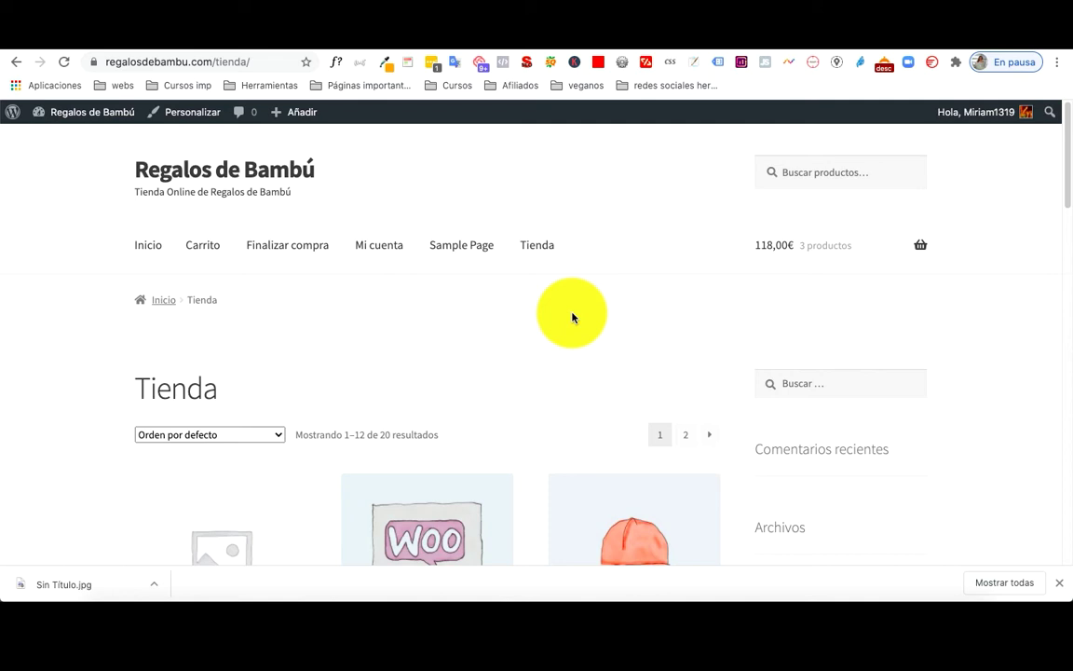
scroll(559, 345, down, 1)
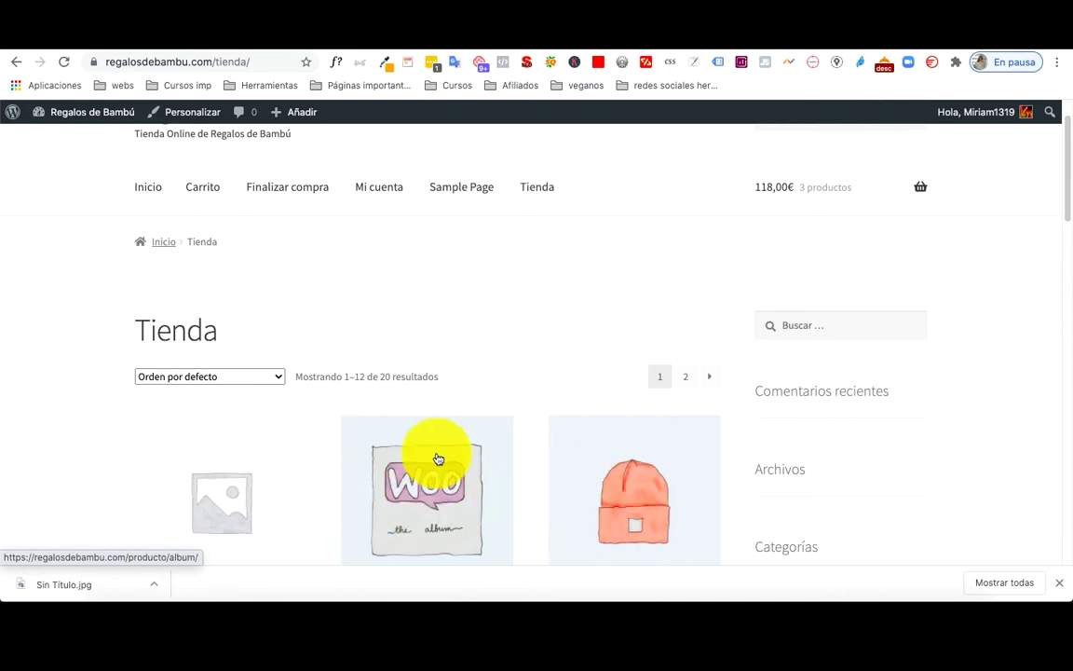
scroll(503, 462, down, 3)
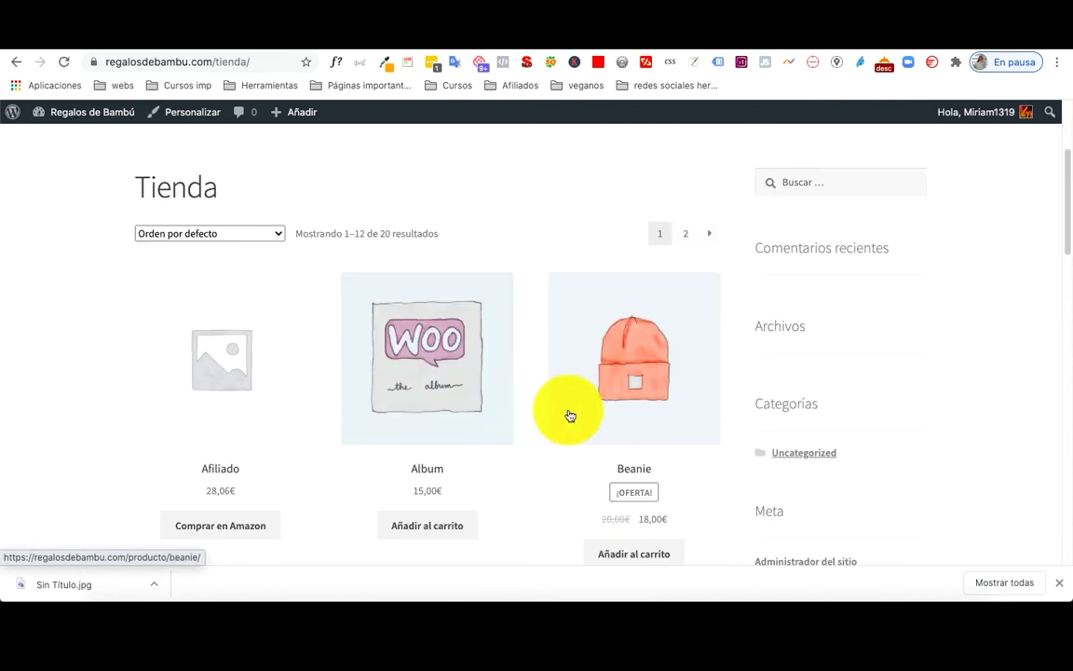
scroll(570, 420, down, 5)
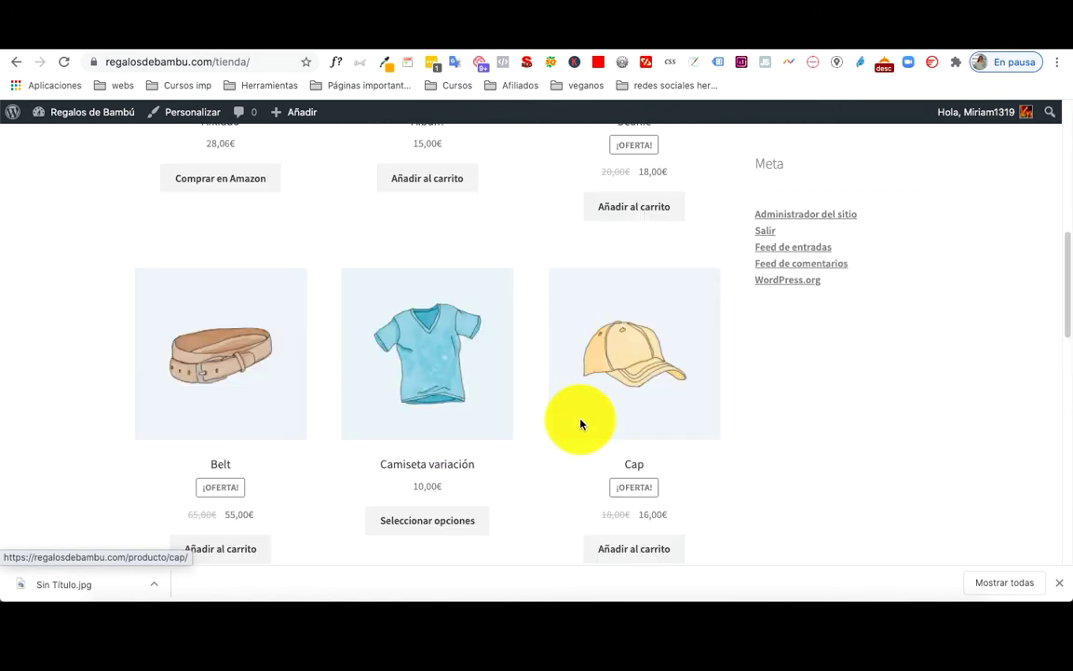
scroll(579, 424, up, 10)
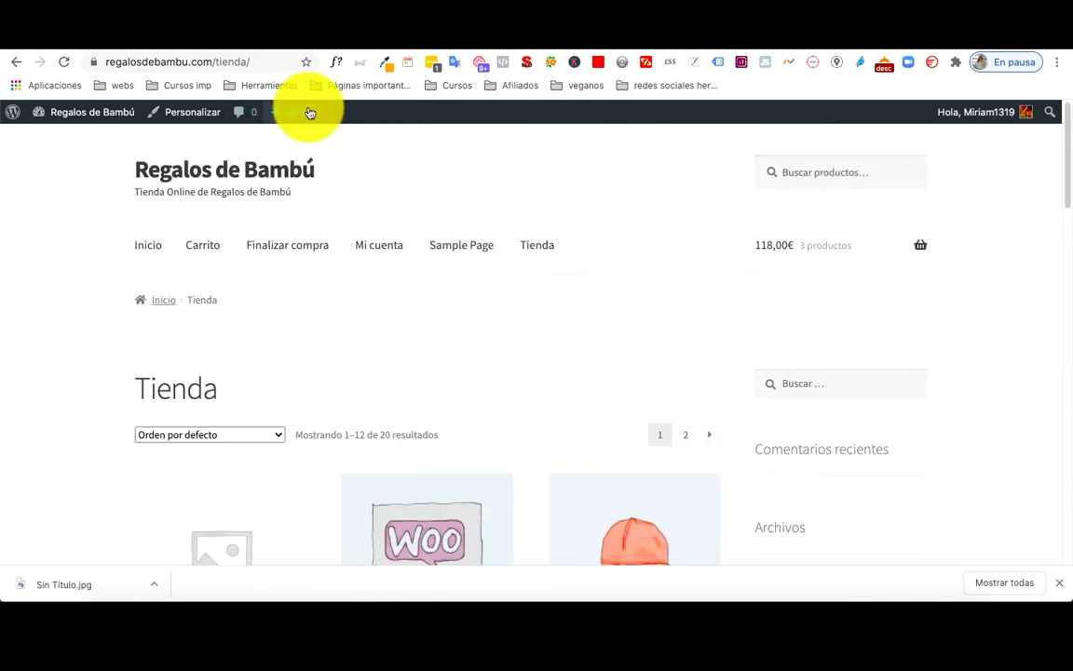
Create a new page titled "productos"
mouse_move(308, 112)
click(292, 183)
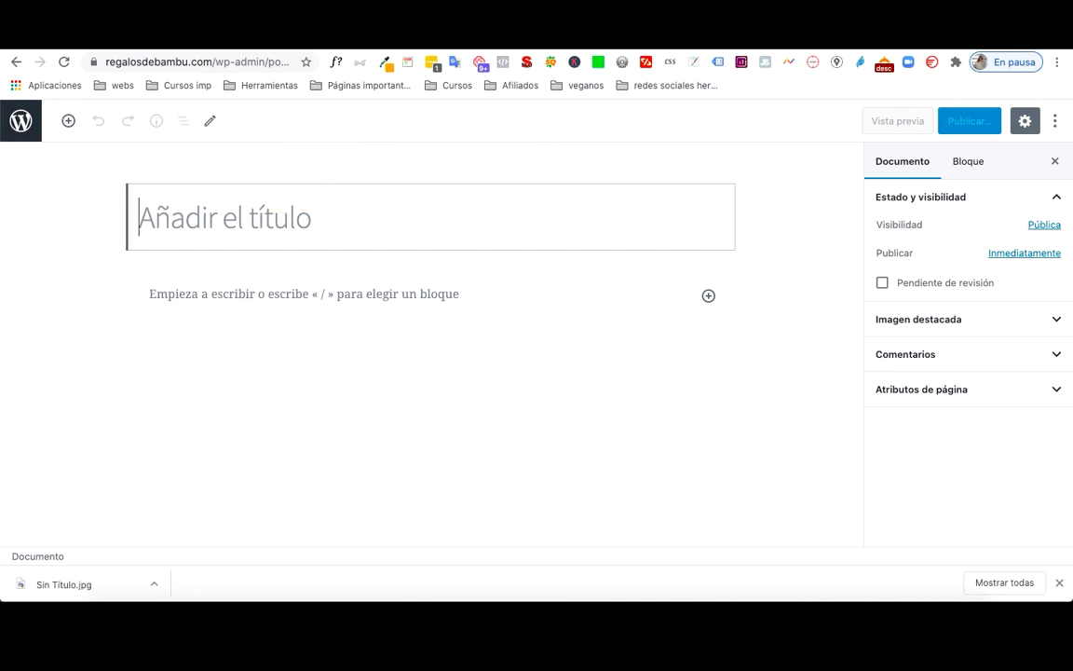
text(productos)
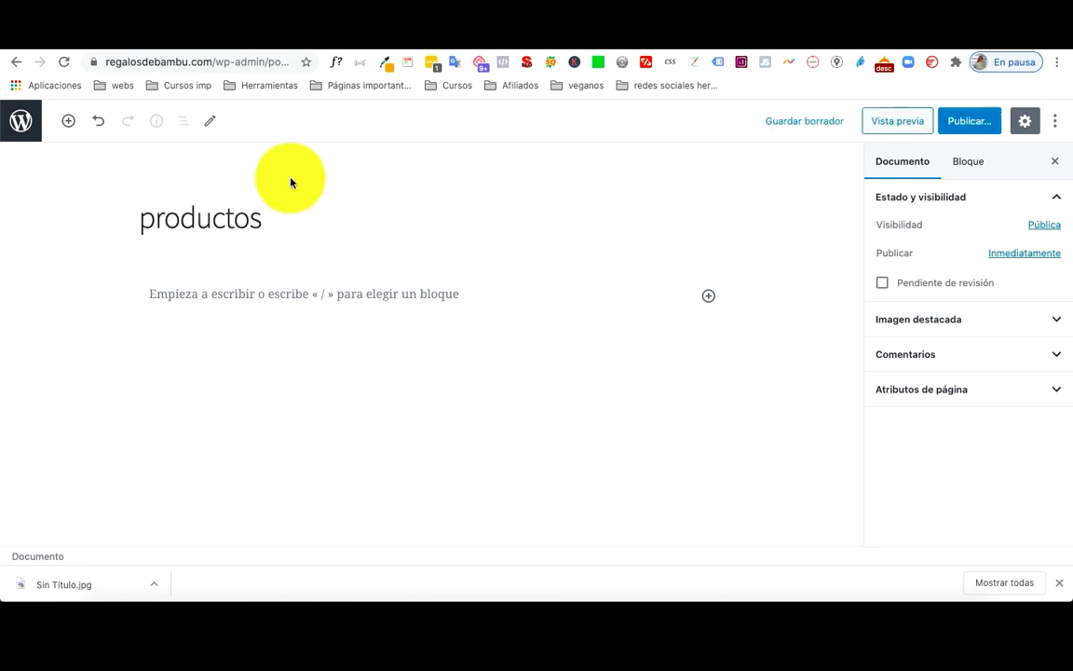
click(353, 285)
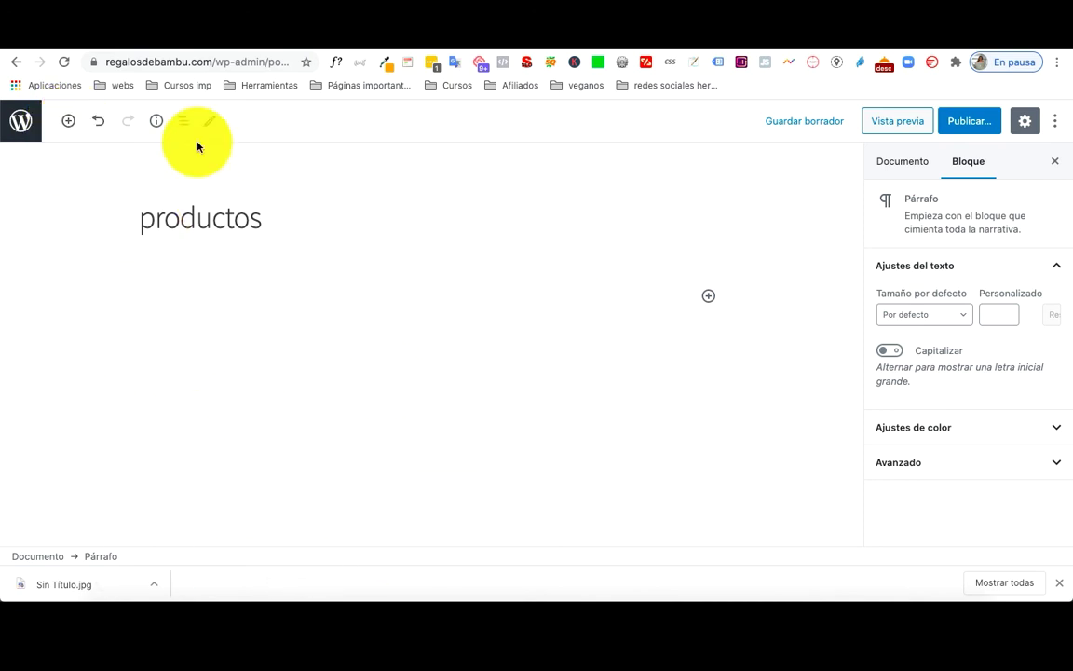
click(708, 296)
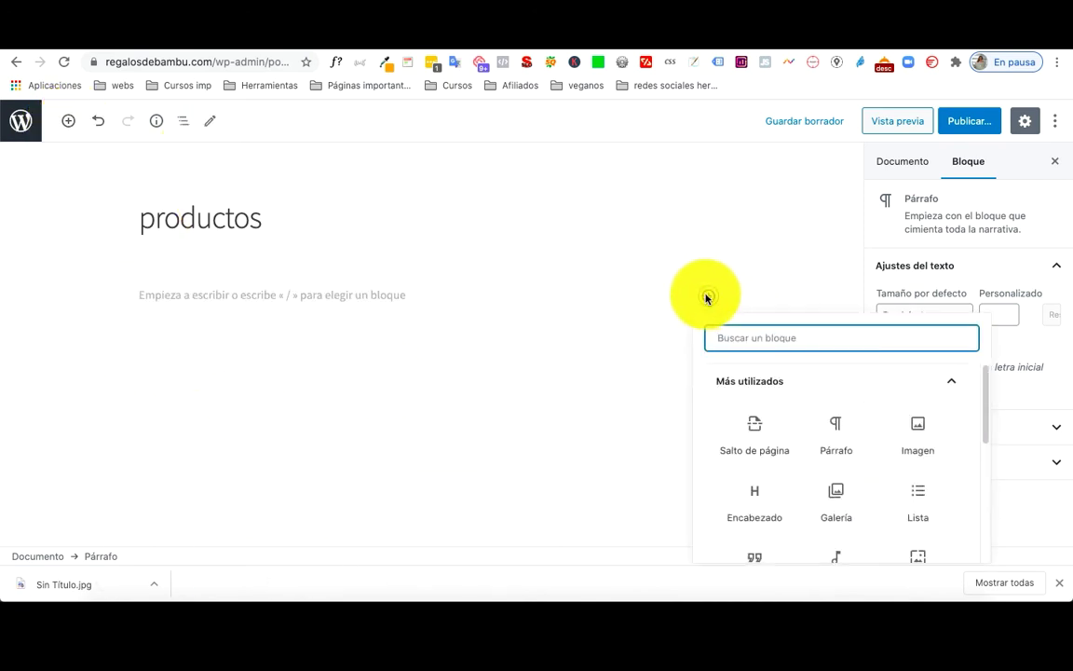
click(709, 298)
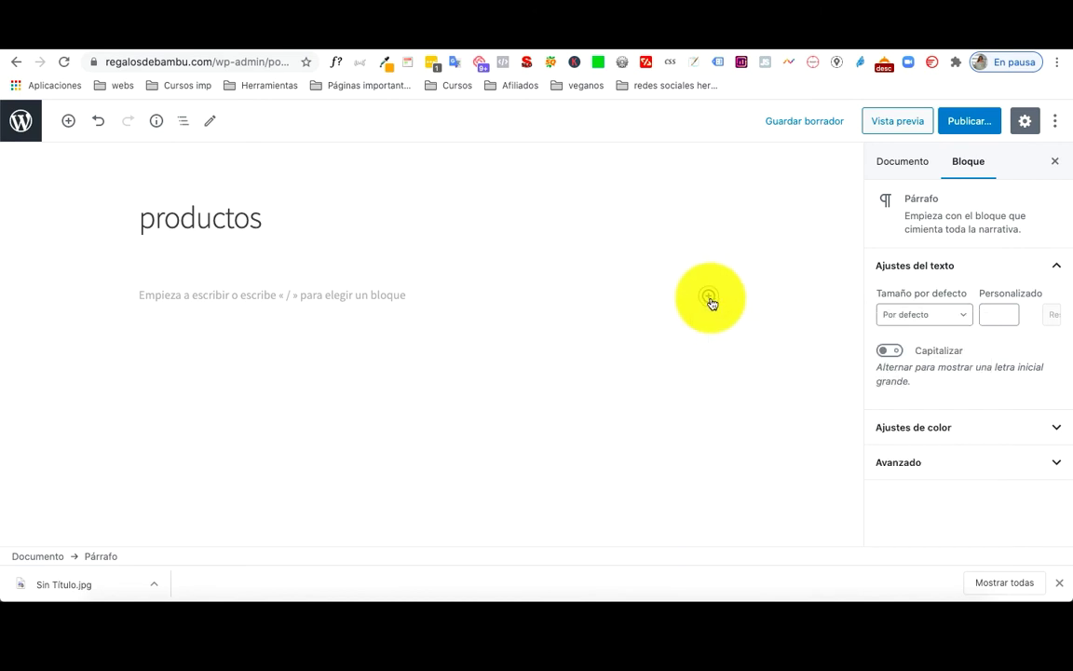
click(205, 298)
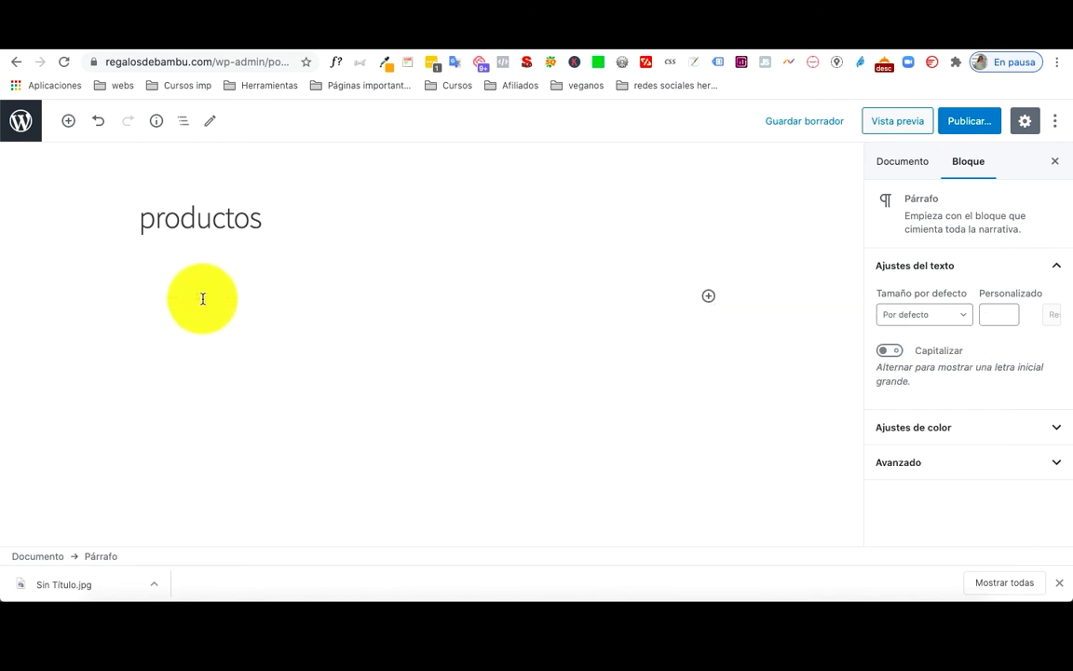
text(/)
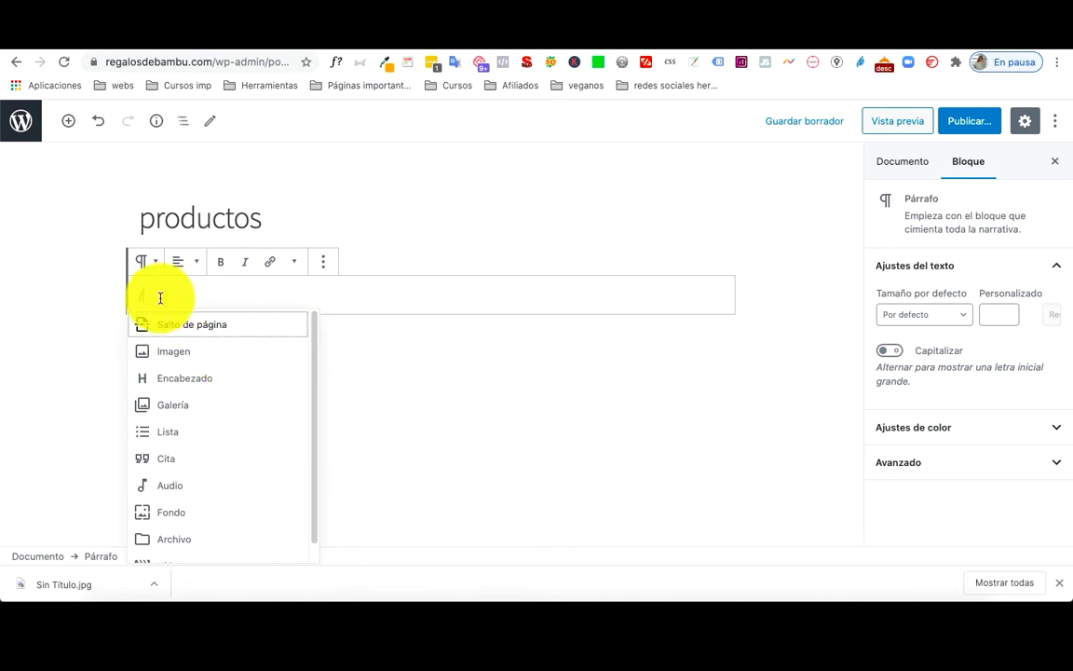
scroll(187, 372, down, 1)
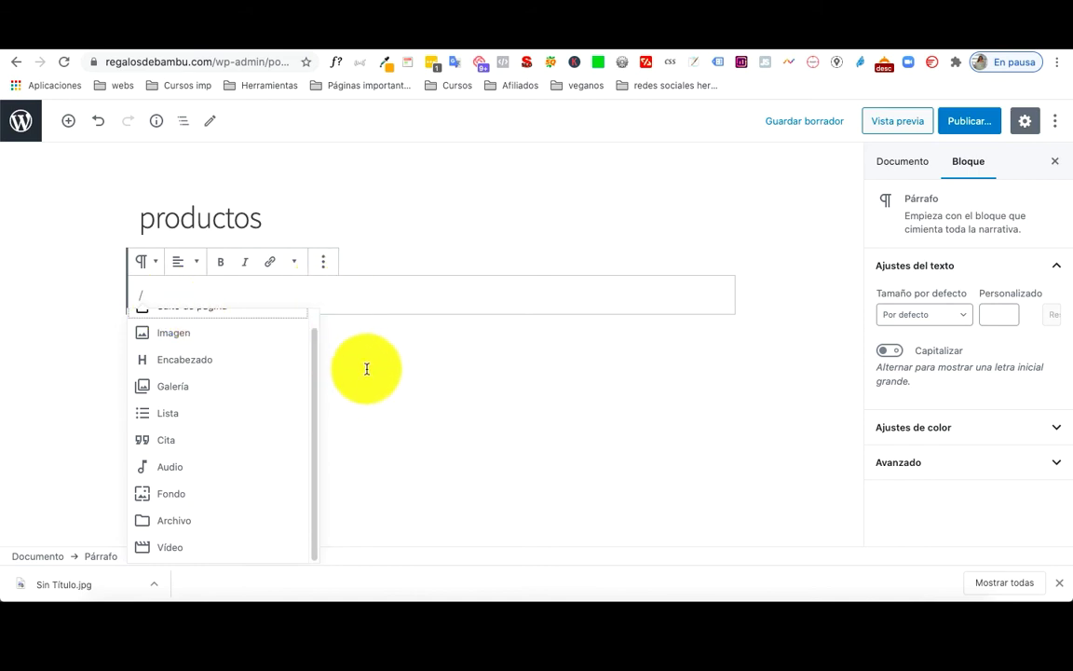
click(323, 262)
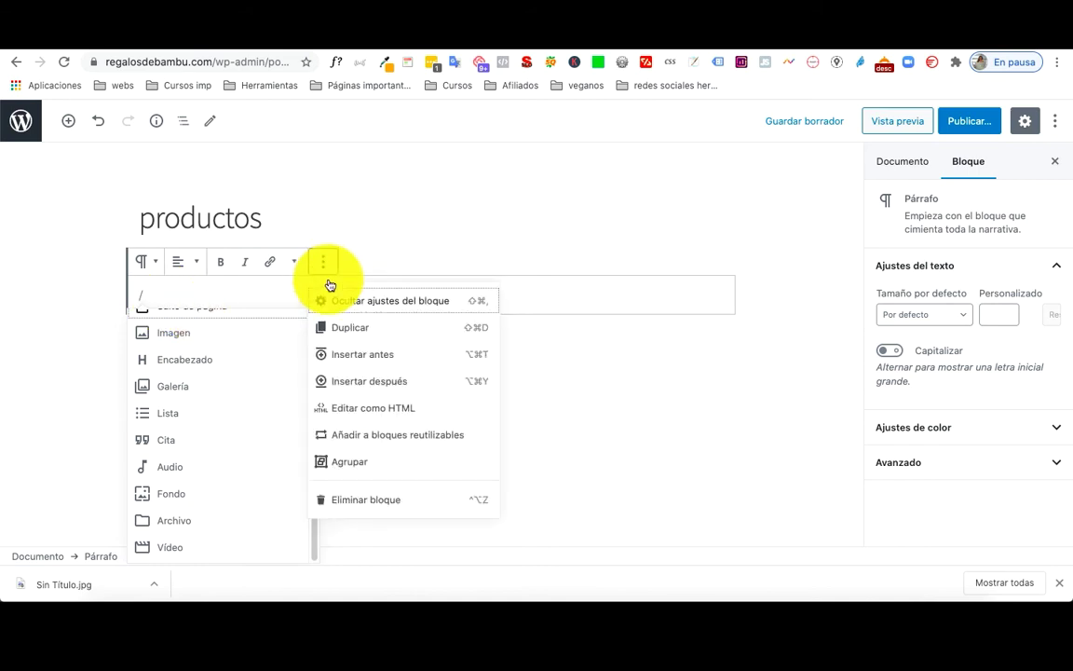
click(354, 499)
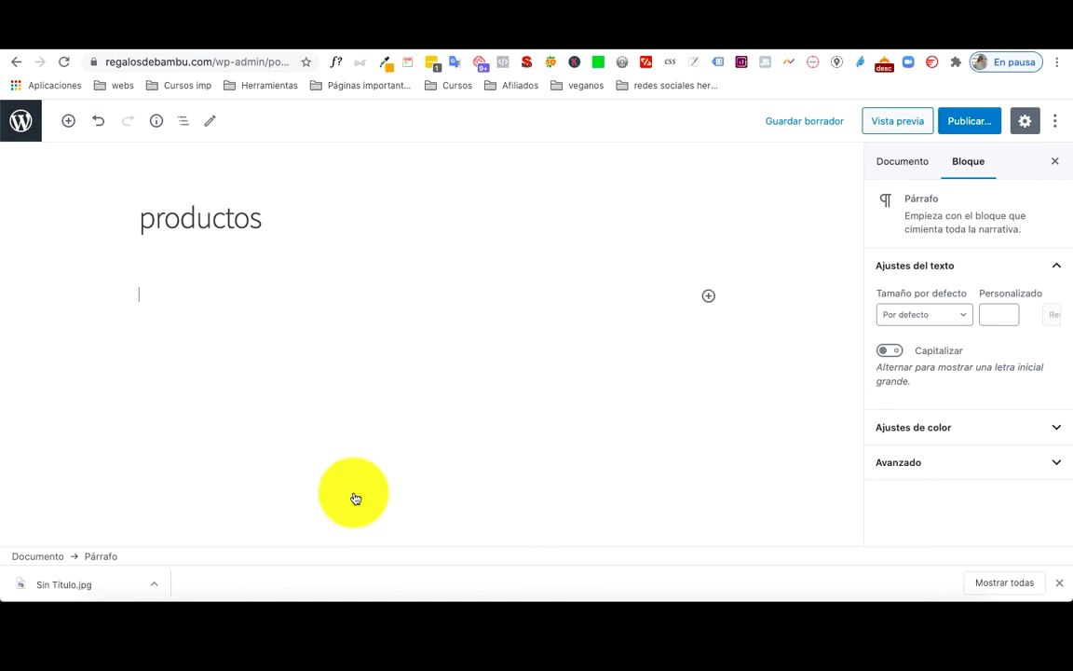
Search the block library for "woo" and skim the WooCommerce blocks available for the page
click(69, 122)
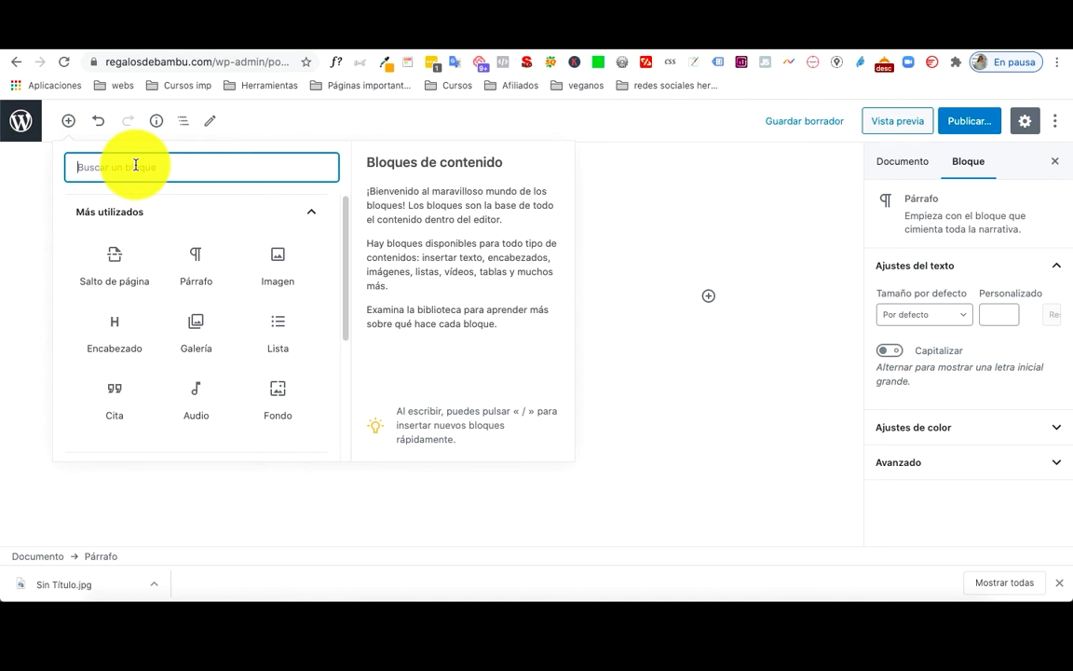
text(woo)
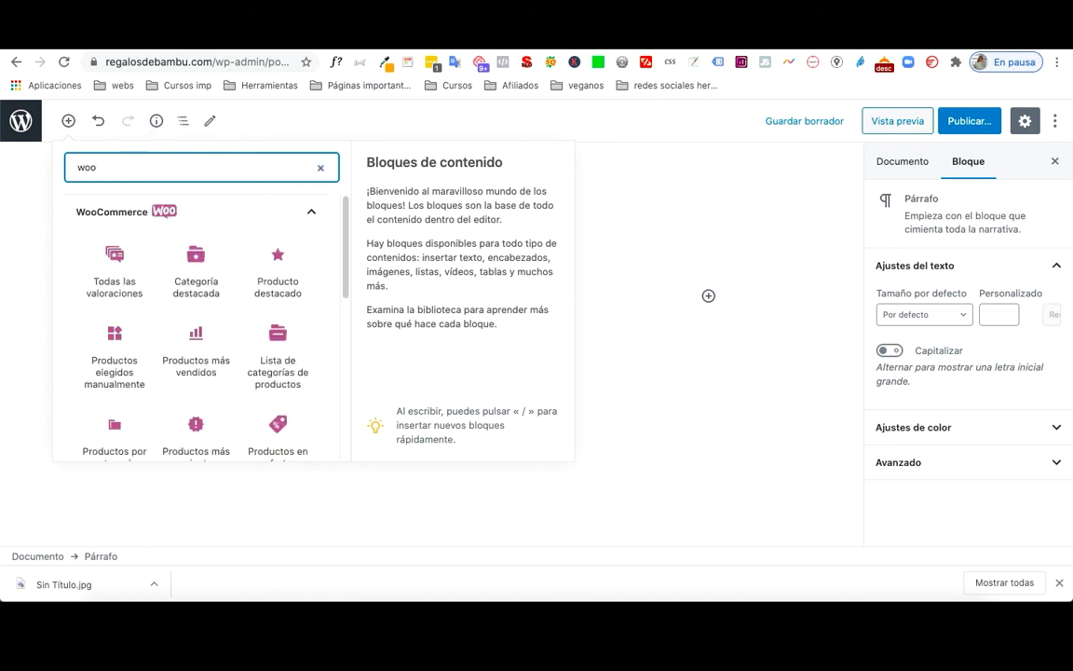
scroll(273, 288, down, 5)
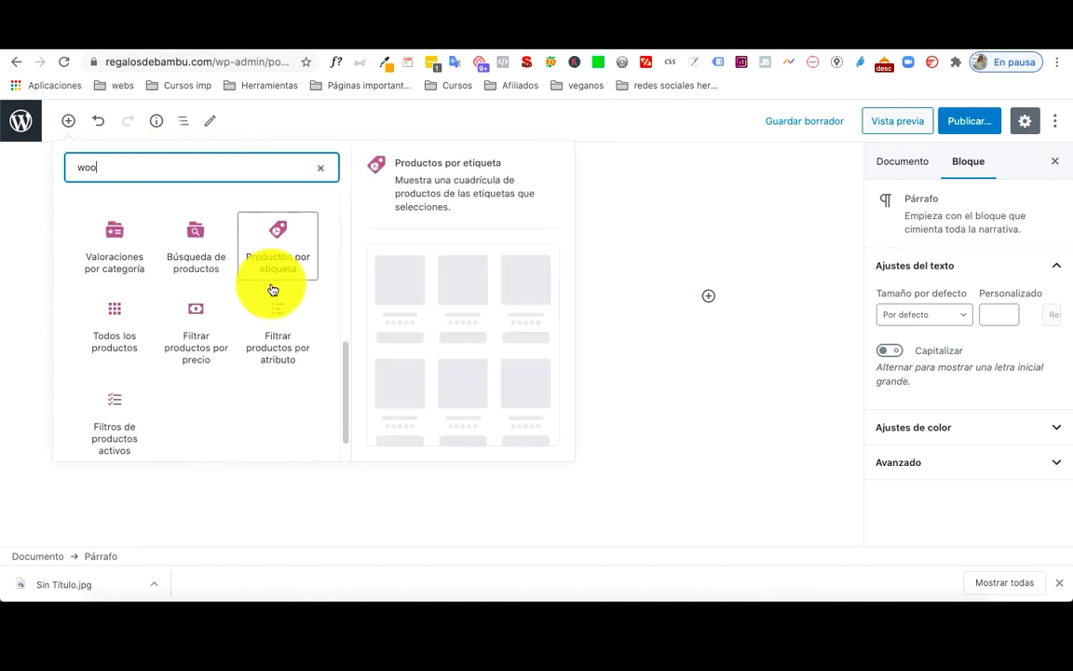
scroll(273, 288, down, 1)
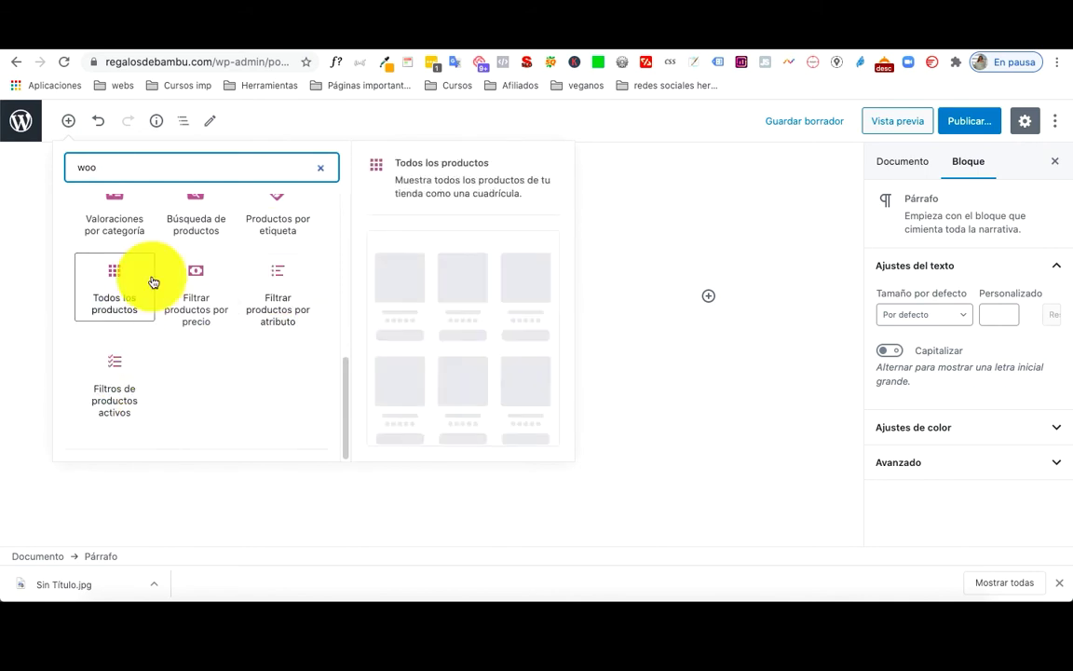
scroll(221, 321, up, 6)
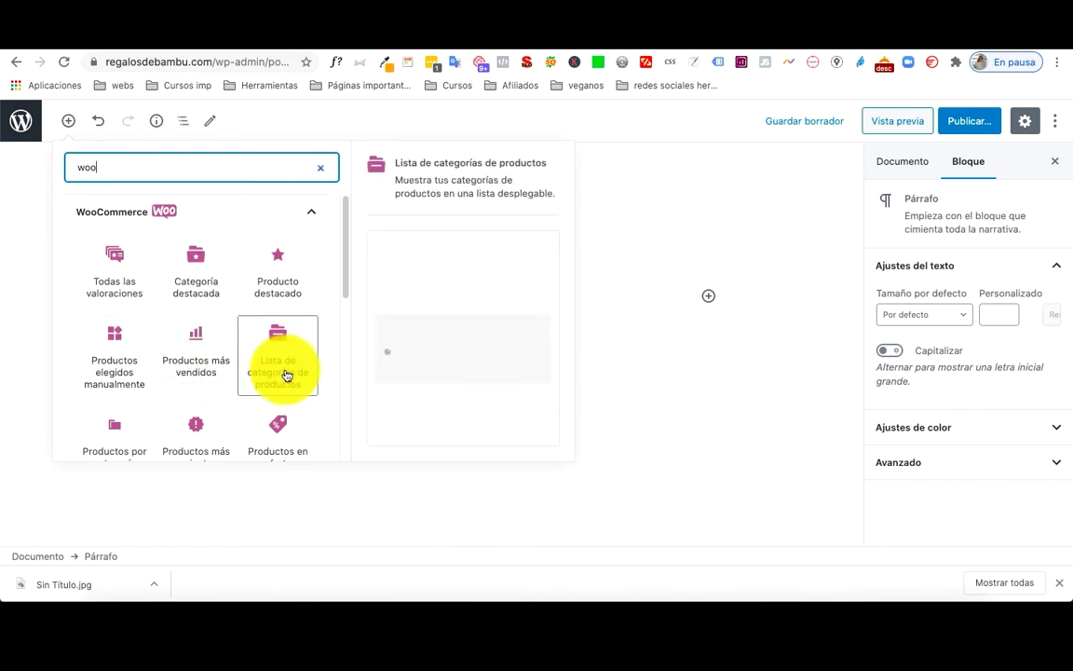
Examine the descriptions and previews of the WooCommerce blocks, from product grids and reviews to search and product filters
scroll(291, 355, down, 2)
scroll(292, 355, down, 1)
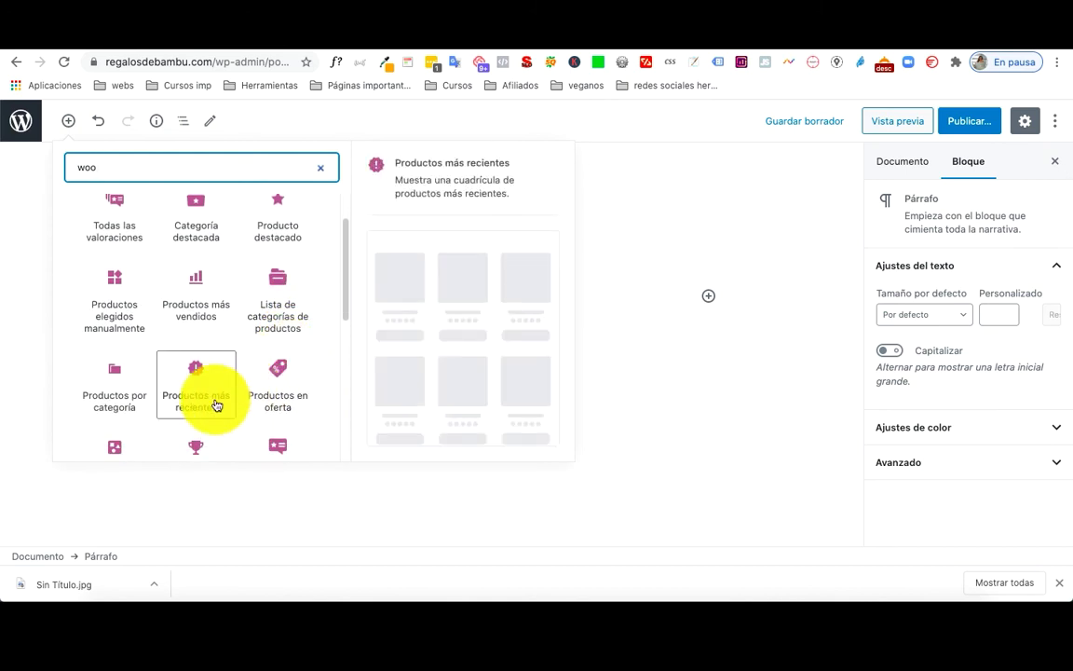
scroll(109, 403, down, 2)
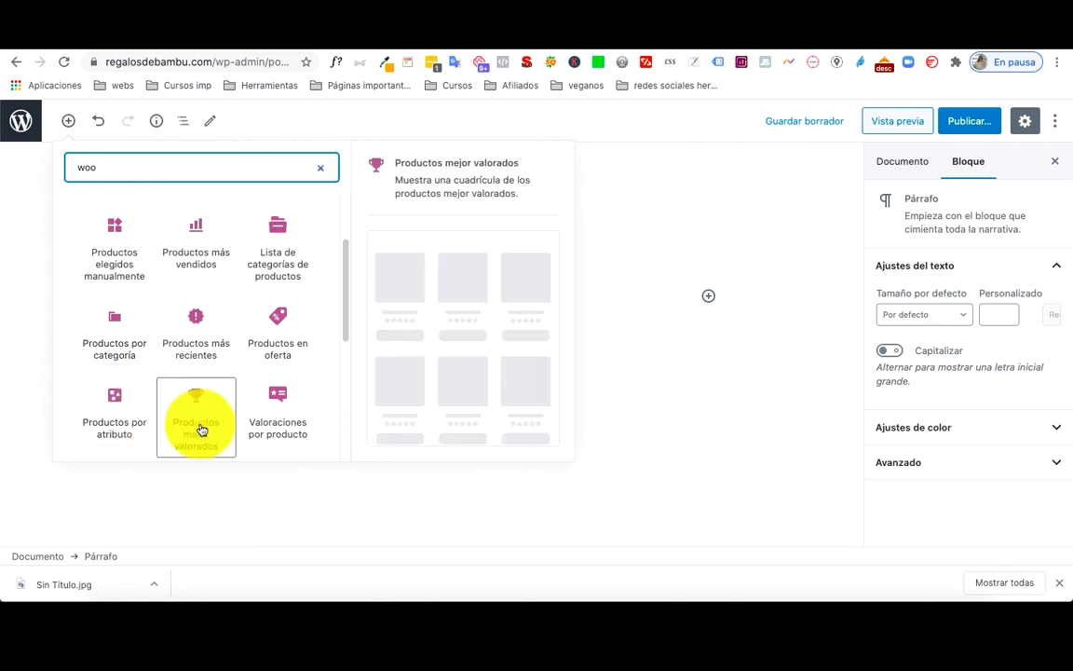
scroll(285, 424, down, 2)
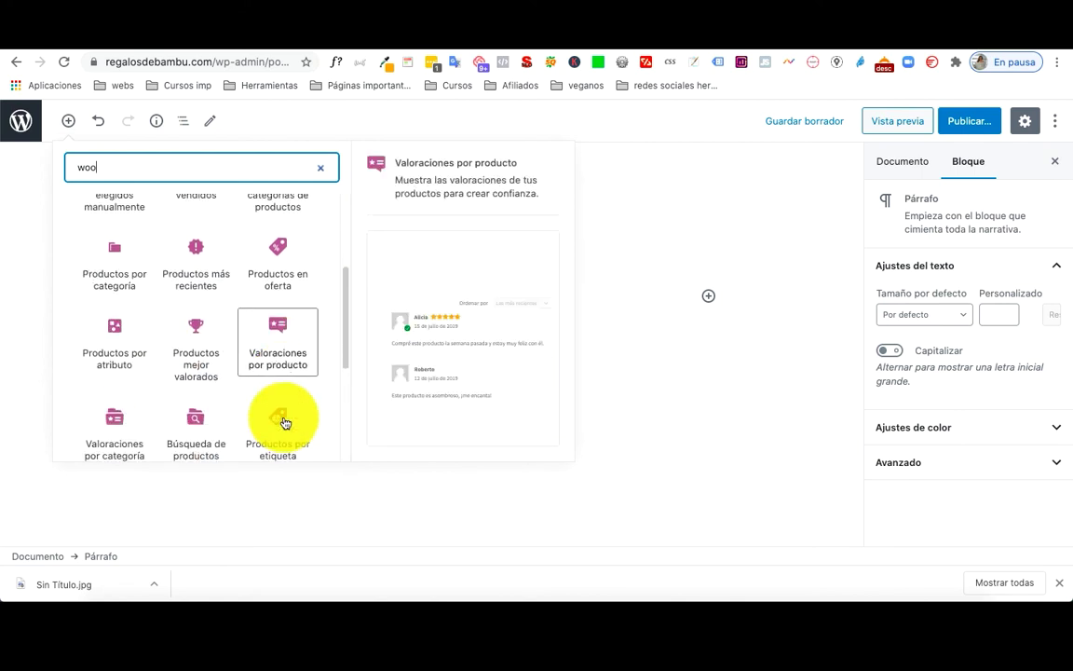
scroll(284, 357, down, 2)
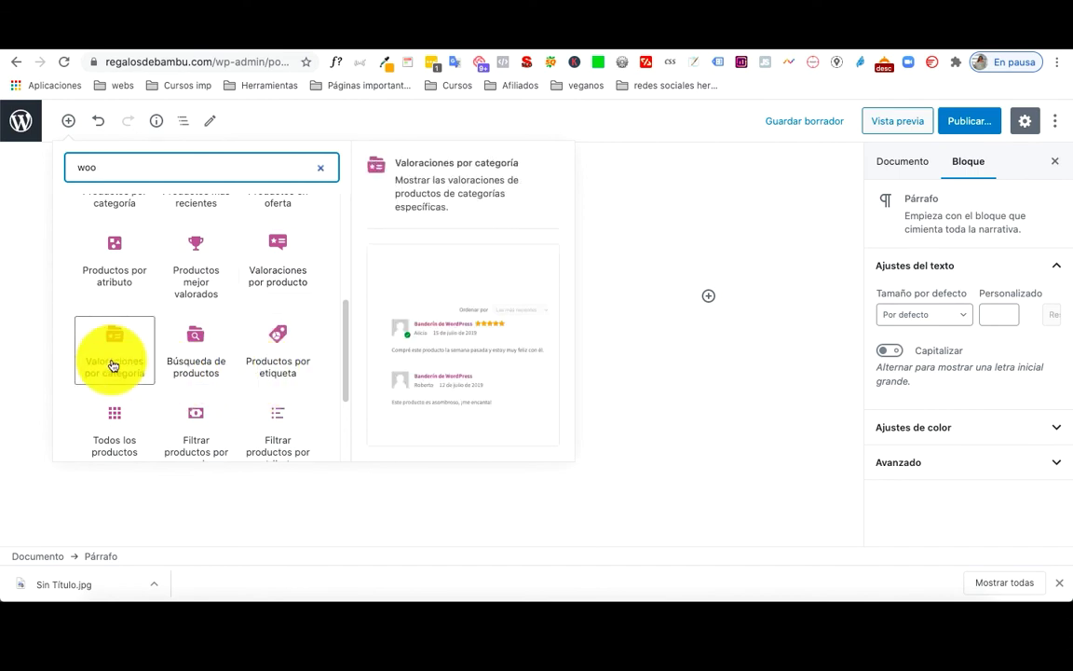
scroll(111, 365, down, 3)
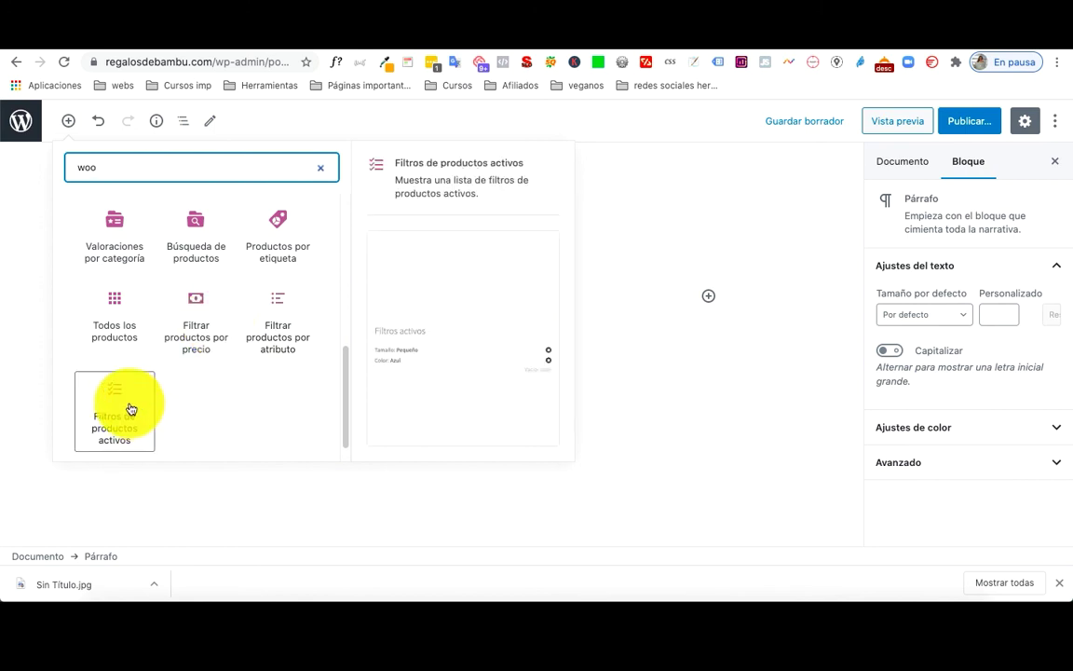
scroll(235, 319, up, 3)
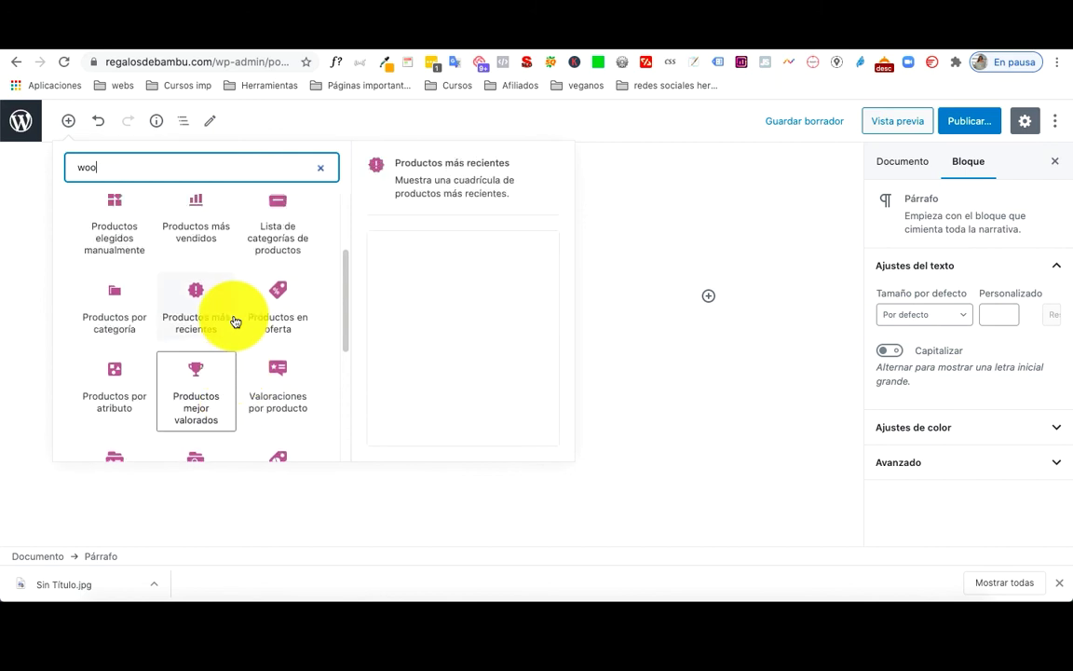
scroll(235, 322, up, 3)
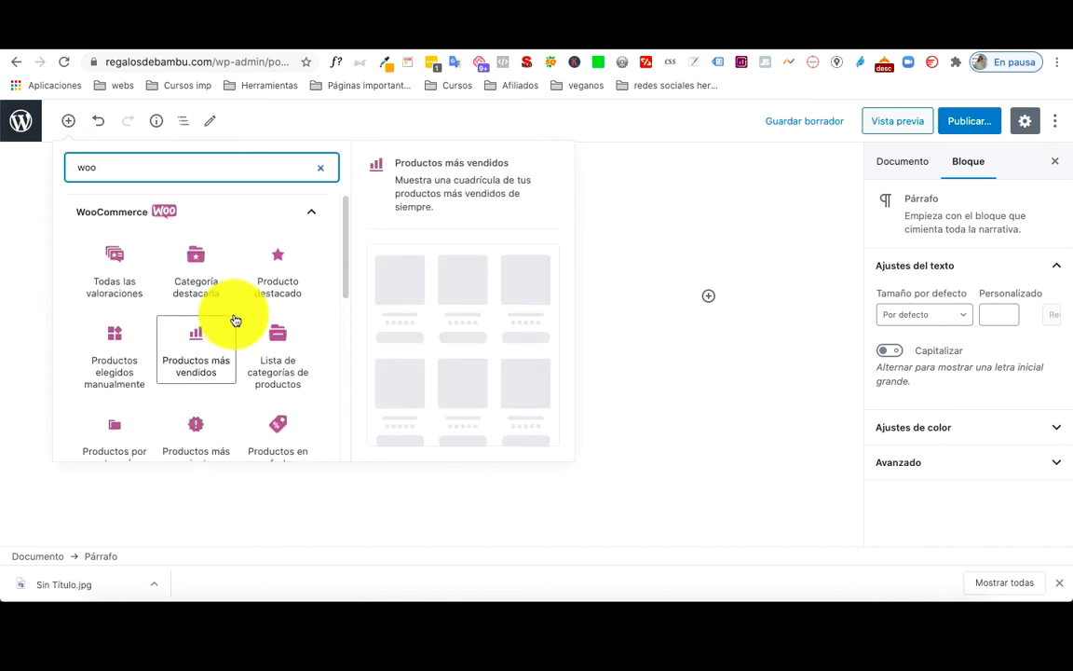
scroll(234, 319, down, 2)
scroll(235, 320, up, 1)
scroll(235, 320, down, 3)
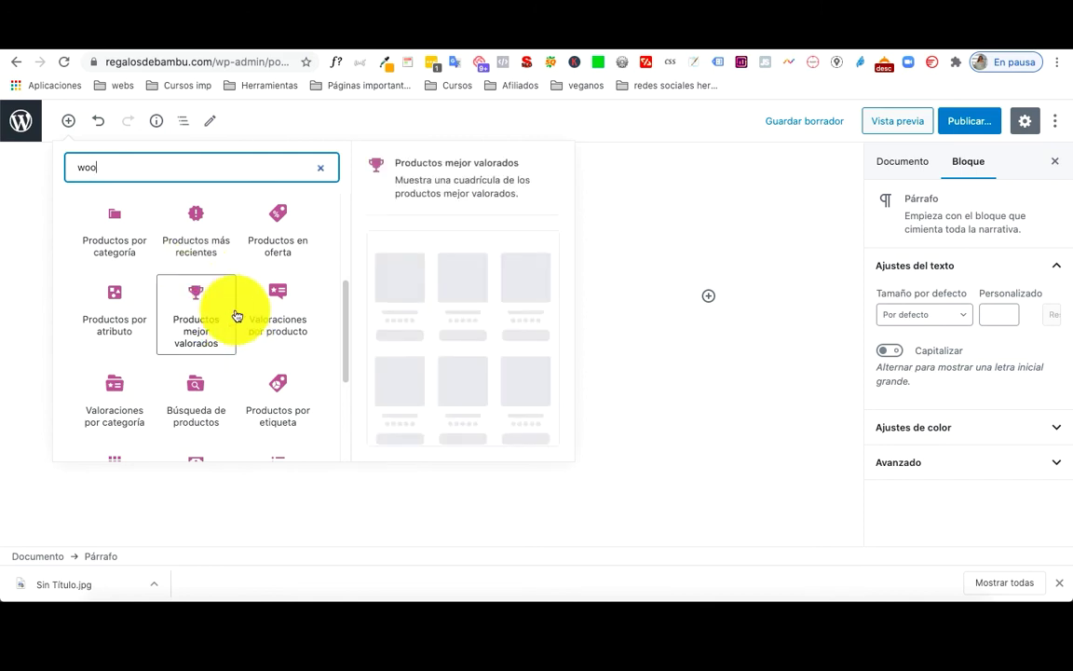
scroll(253, 301, down, 1)
scroll(253, 302, down, 1)
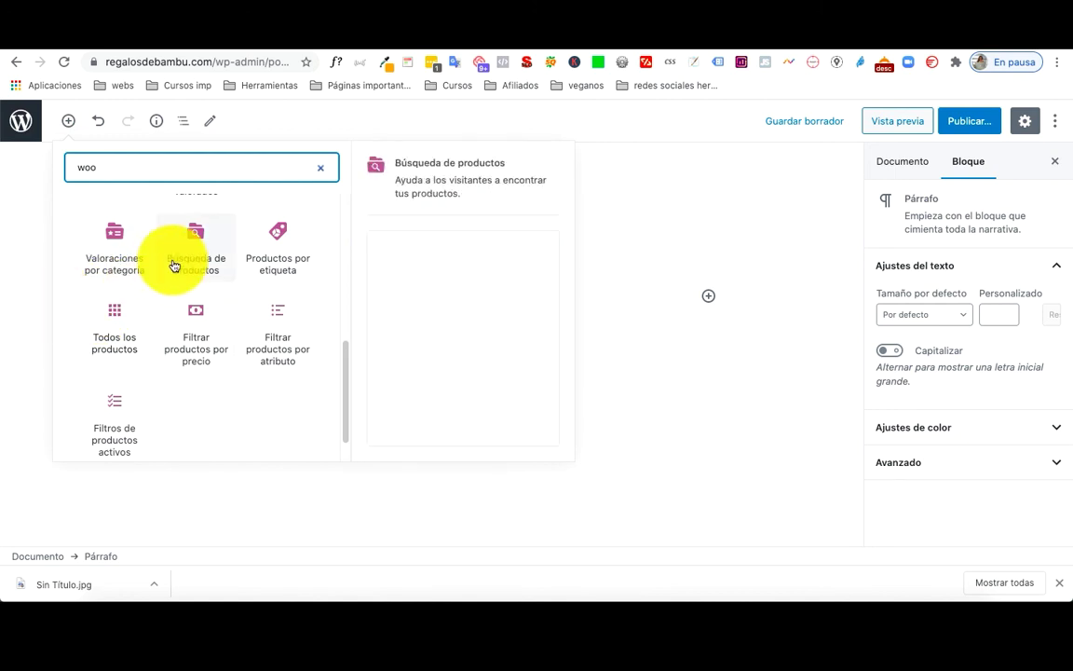
scroll(211, 322, up, 3)
scroll(211, 322, up, 2)
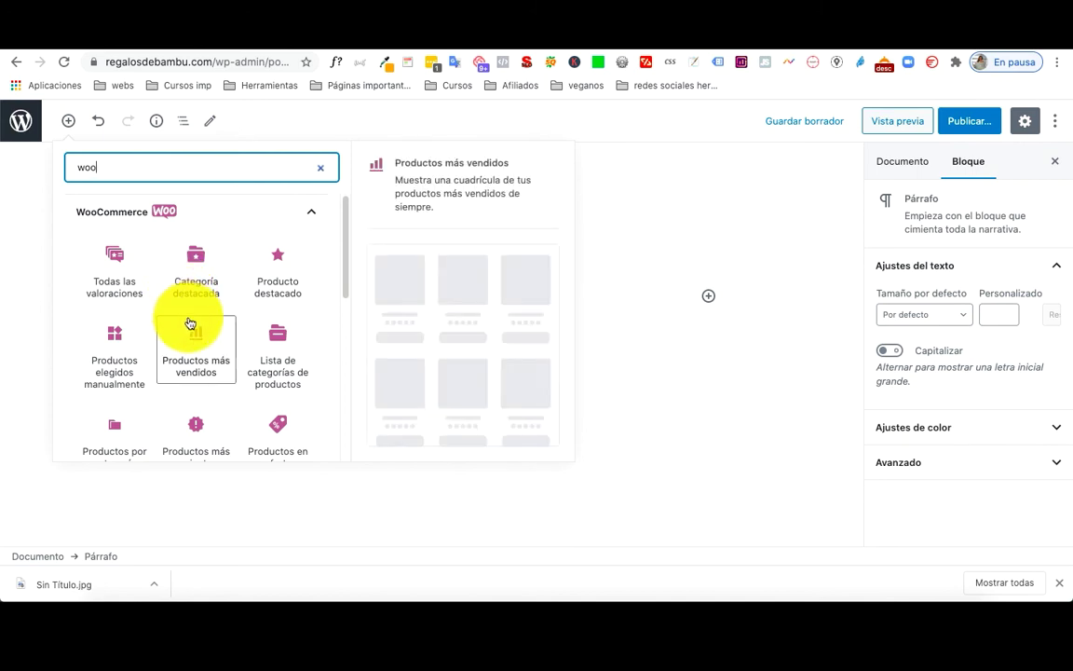
Insert the "Todos los productos" WooCommerce block into the productos page
scroll(189, 323, down, 3)
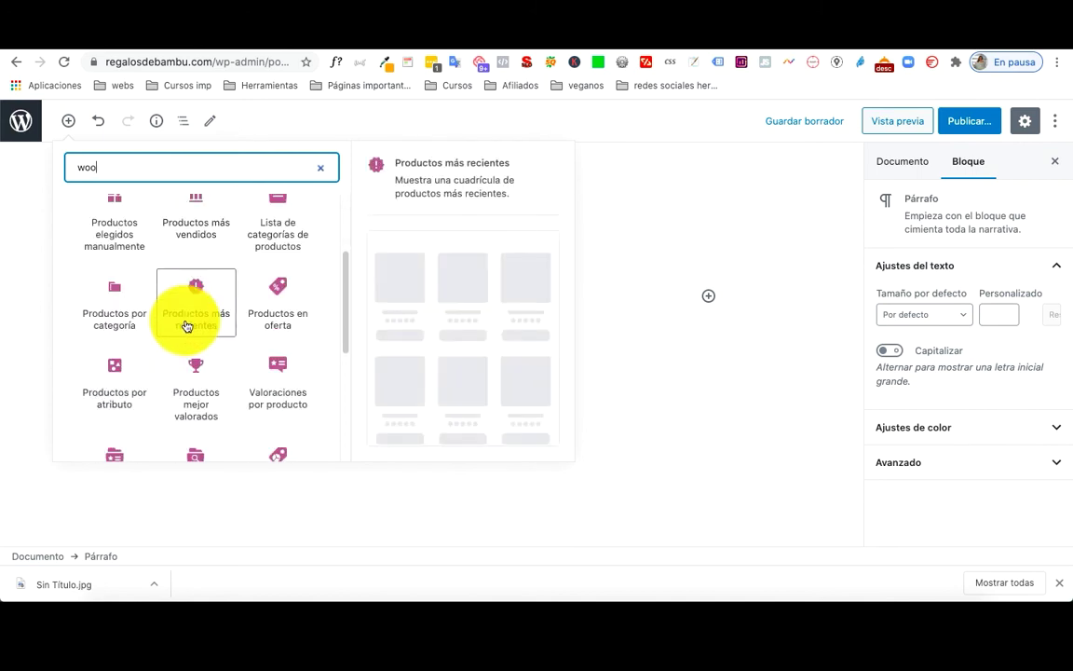
scroll(187, 325, down, 2)
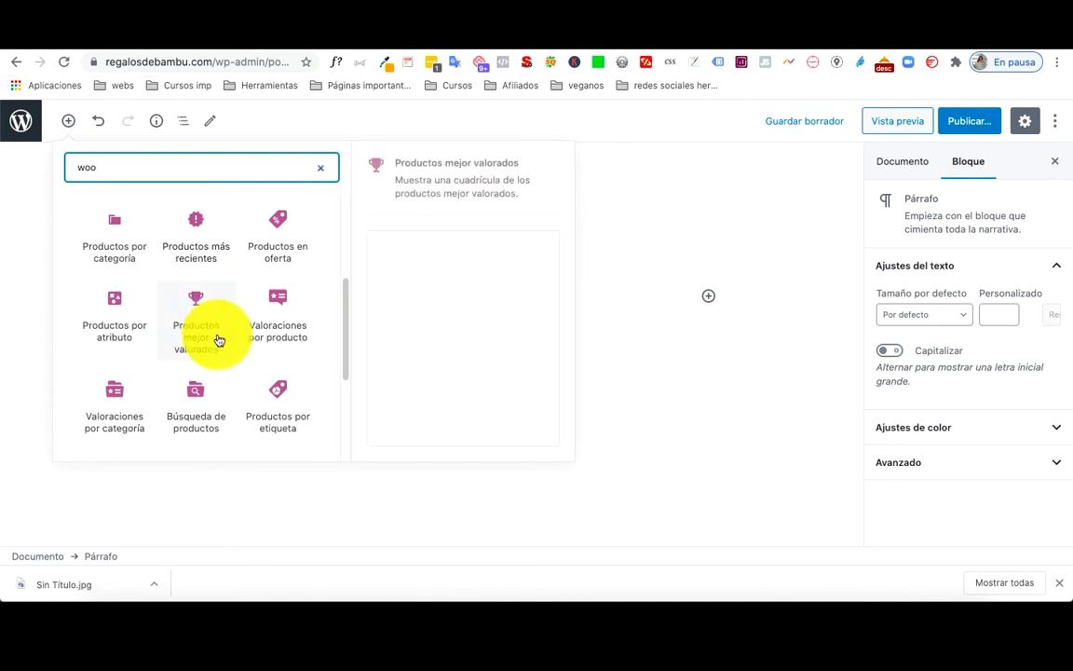
scroll(218, 340, down, 4)
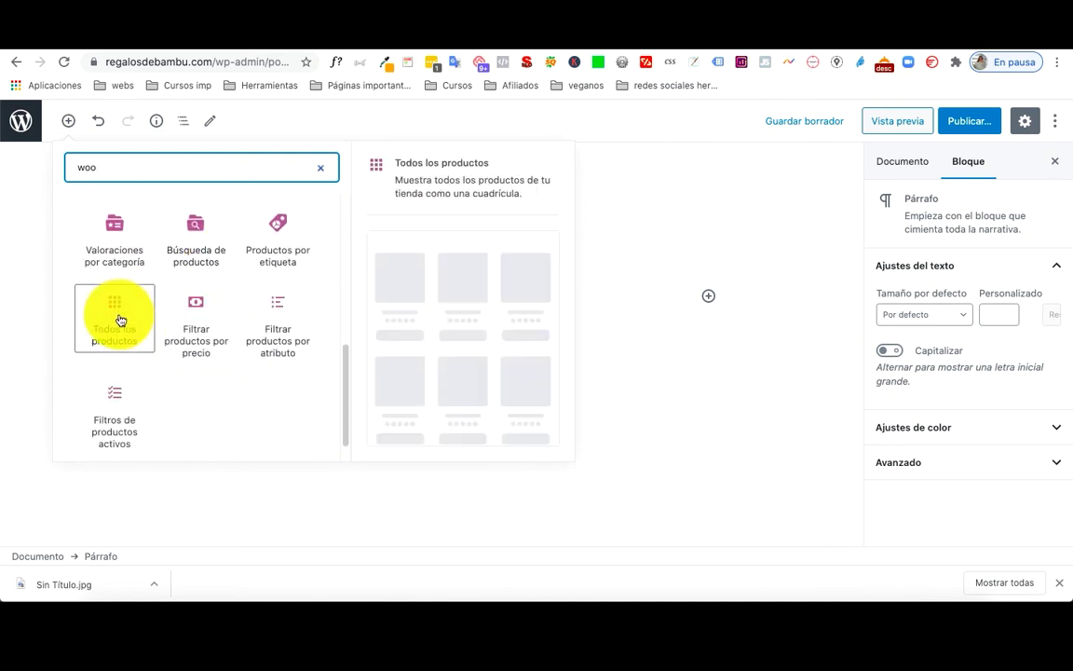
click(121, 320)
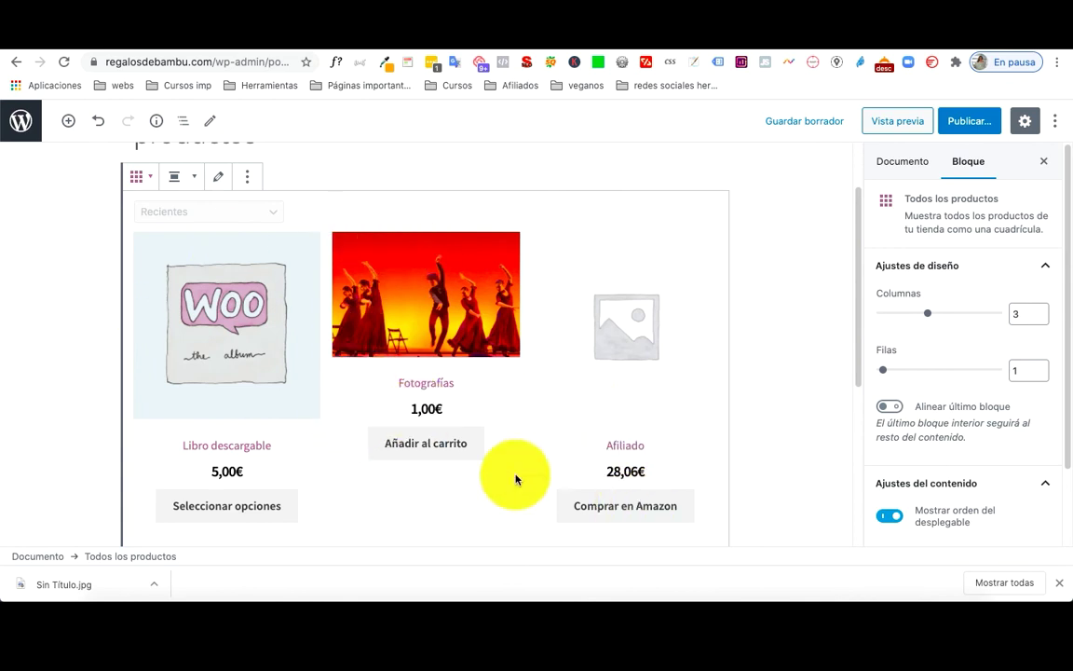
Look over the inserted product grid and set it to 4 columns
scroll(484, 455, down, 5)
scroll(608, 424, up, 6)
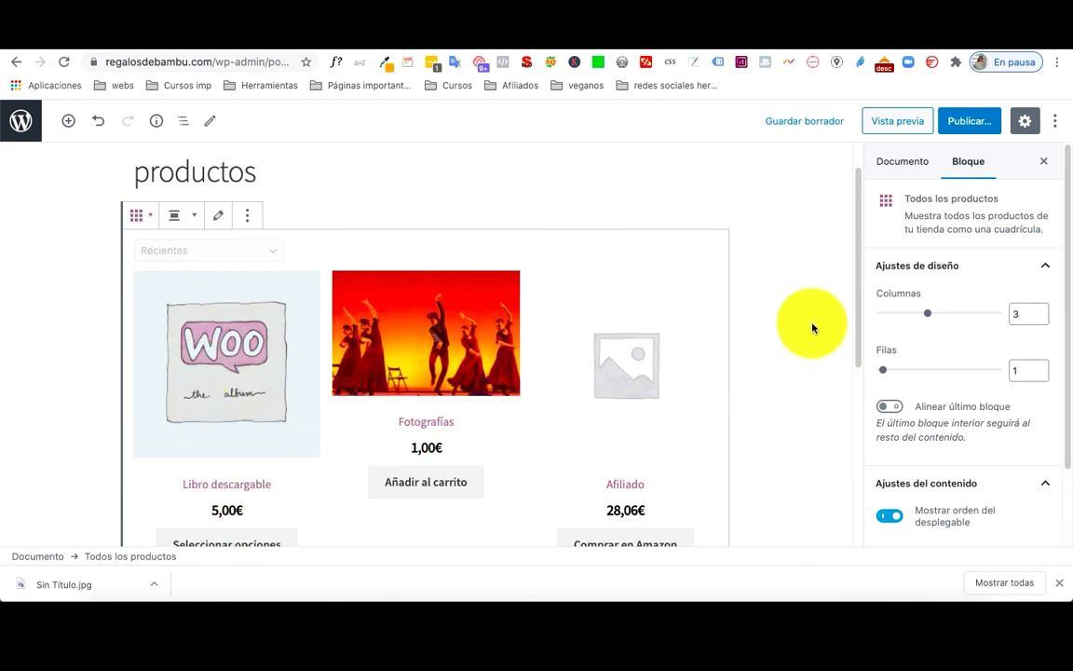
click(1041, 313)
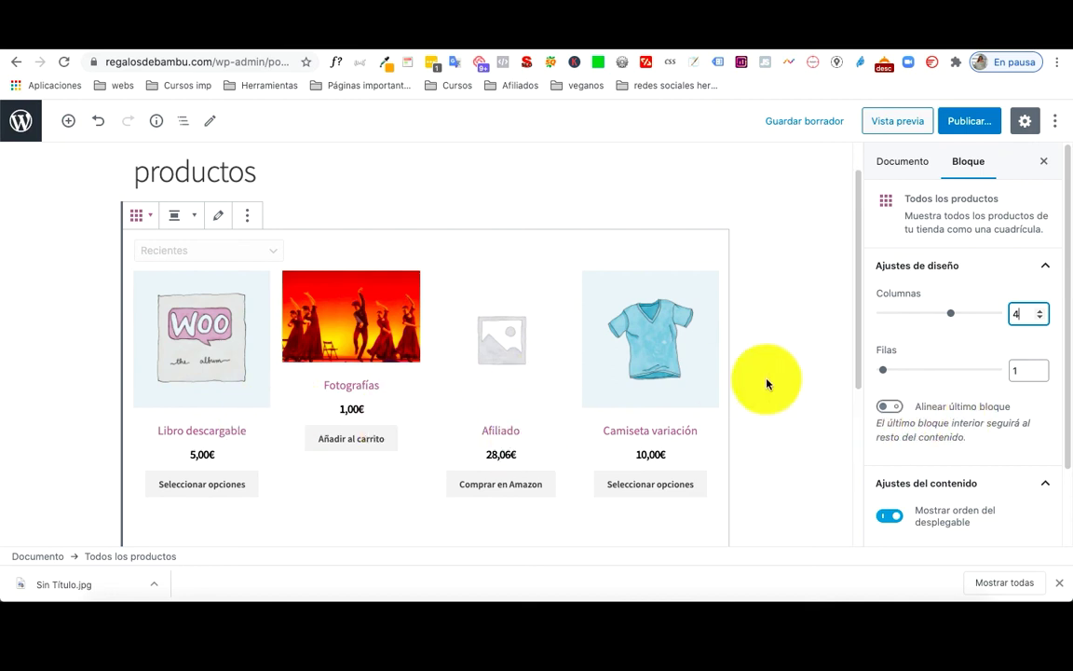
Hide the sort-order dropdown above the product grid, then show it again
scroll(987, 387, down, 2)
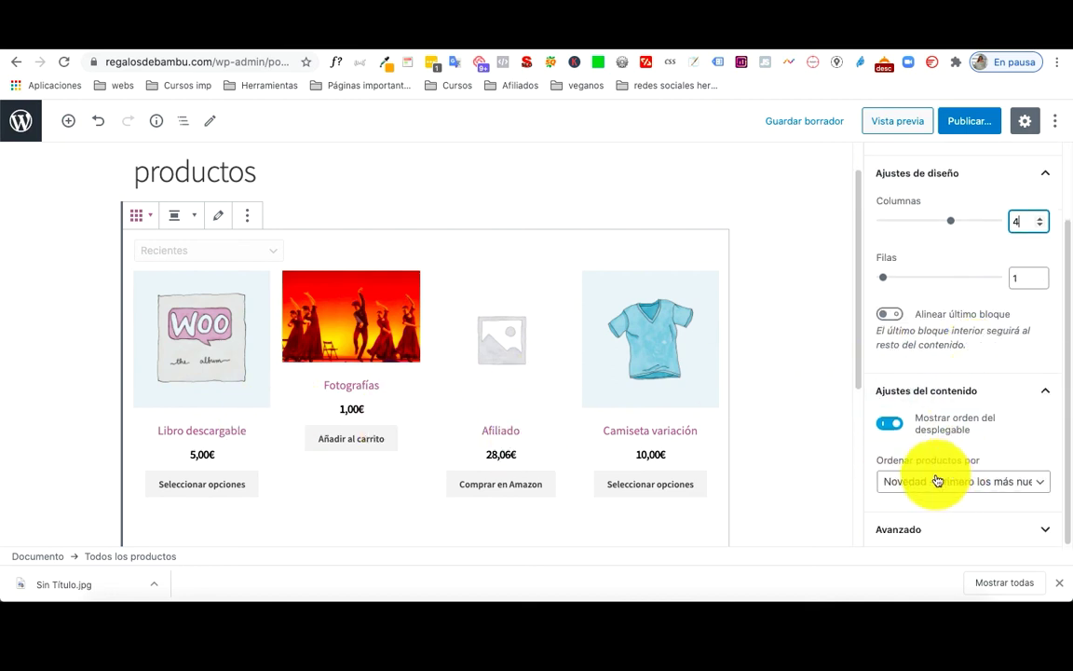
click(892, 425)
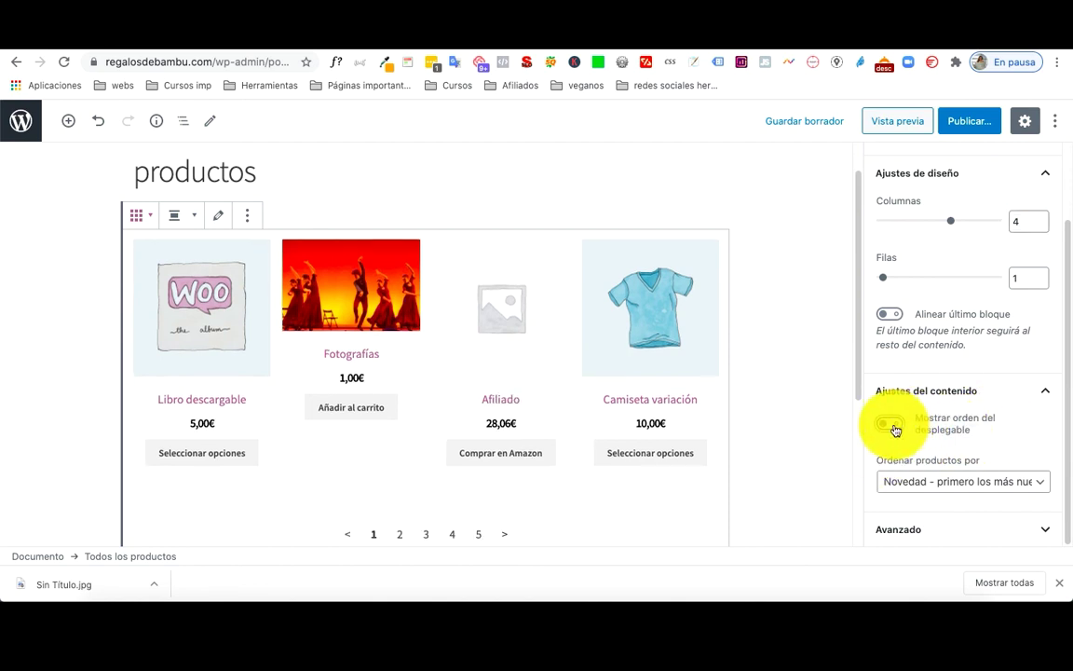
click(892, 425)
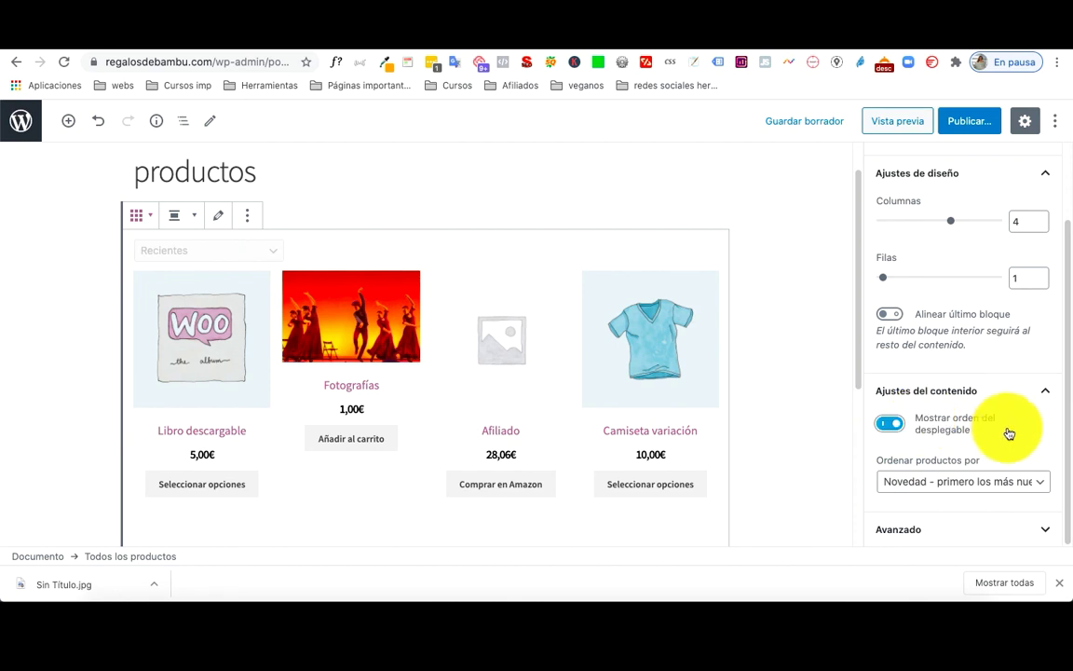
Review the block's product sorting choices and additional CSS class setting, then check the page's document settings and return to the block settings
click(951, 482)
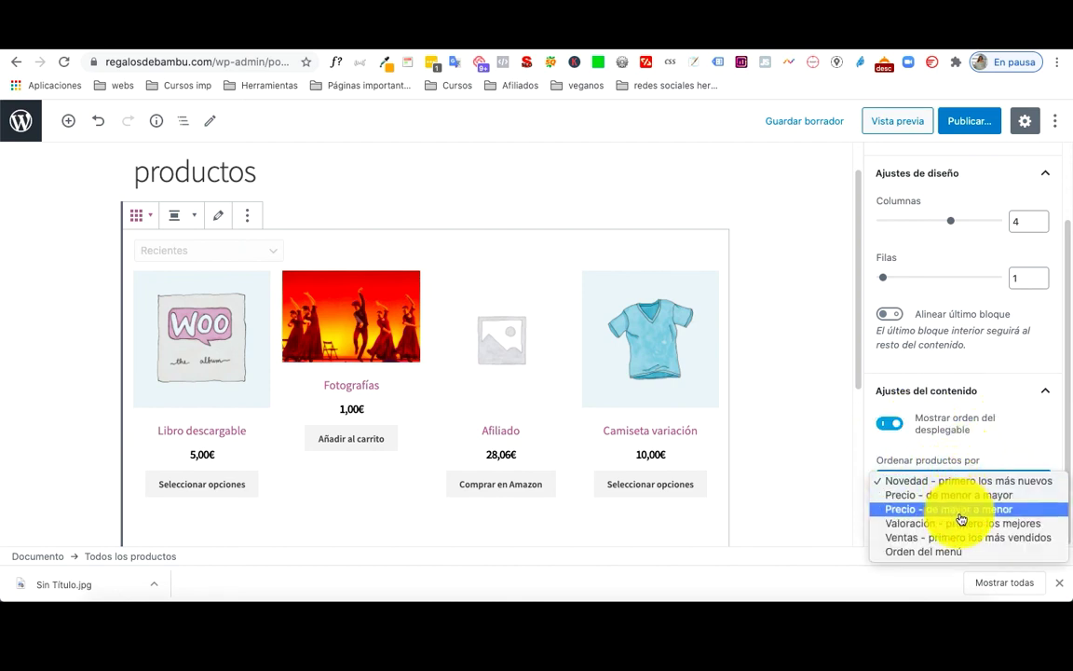
click(1018, 463)
scroll(992, 391, up, 2)
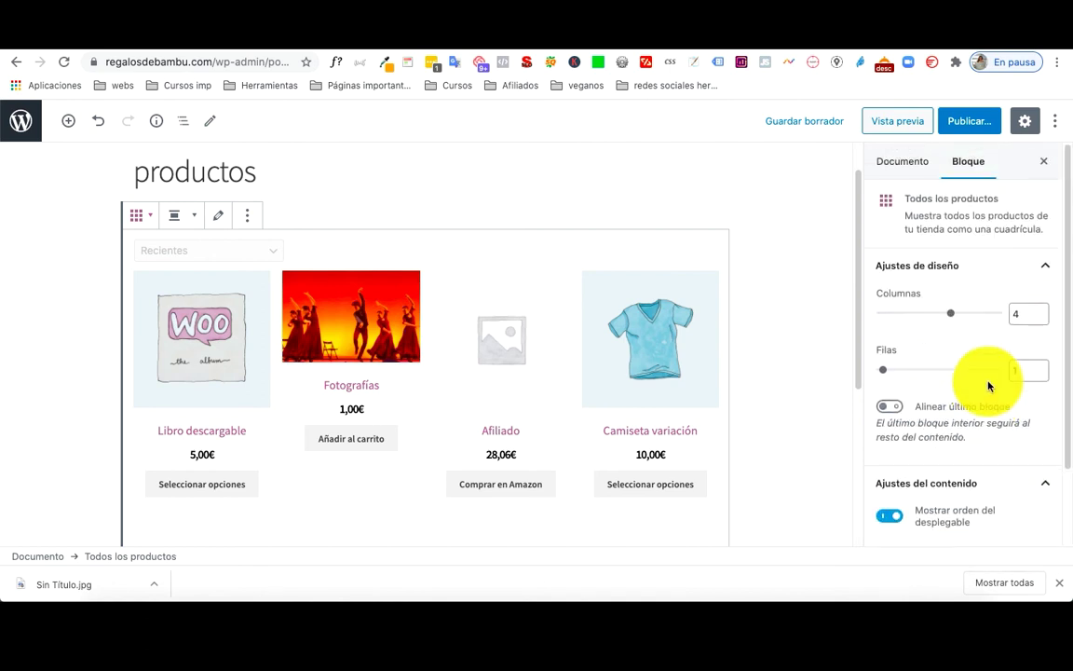
scroll(979, 398, down, 2)
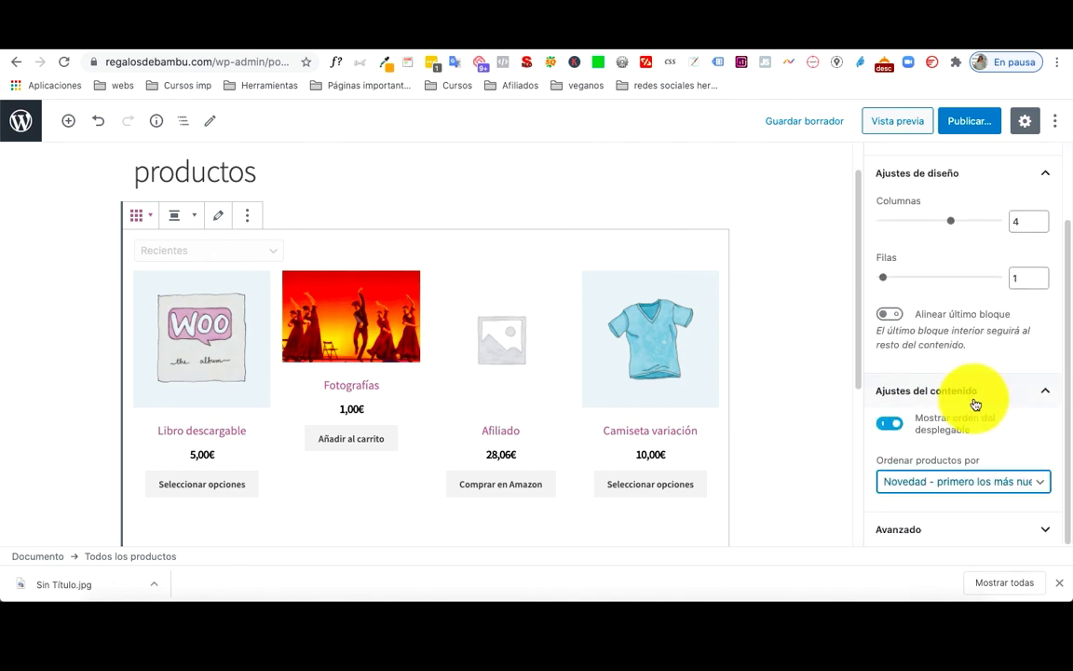
click(918, 529)
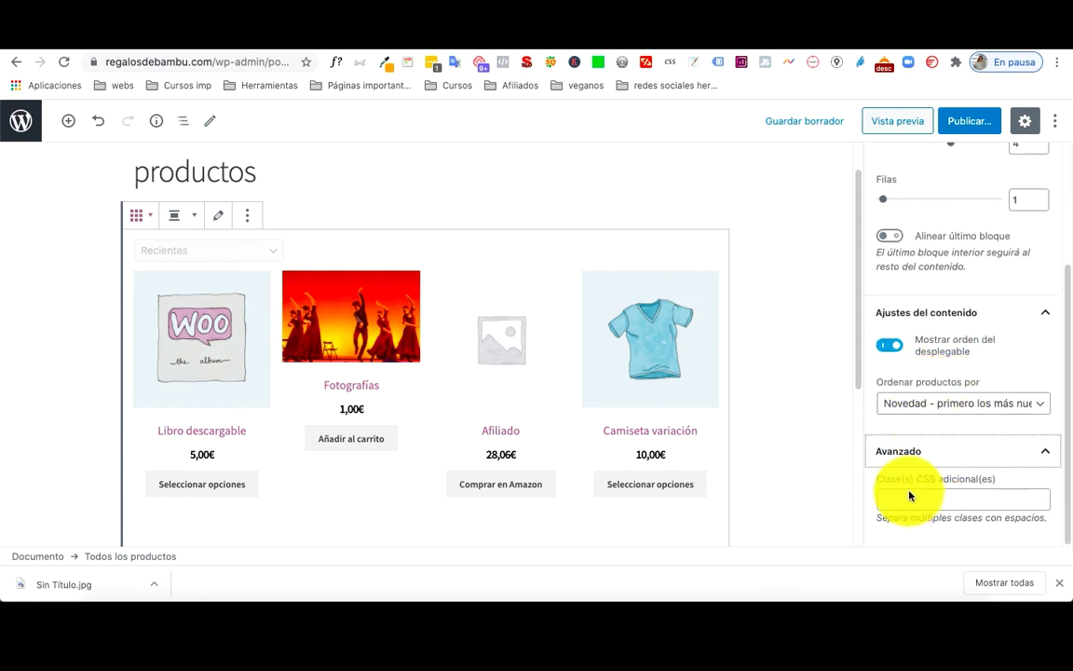
scroll(950, 447, up, 3)
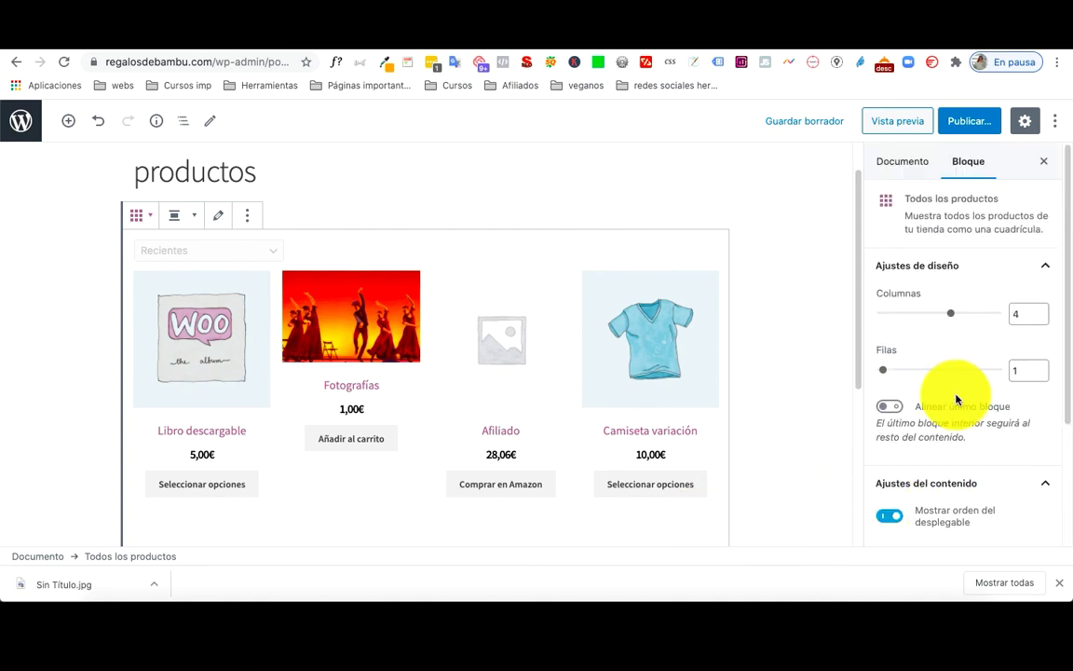
click(910, 163)
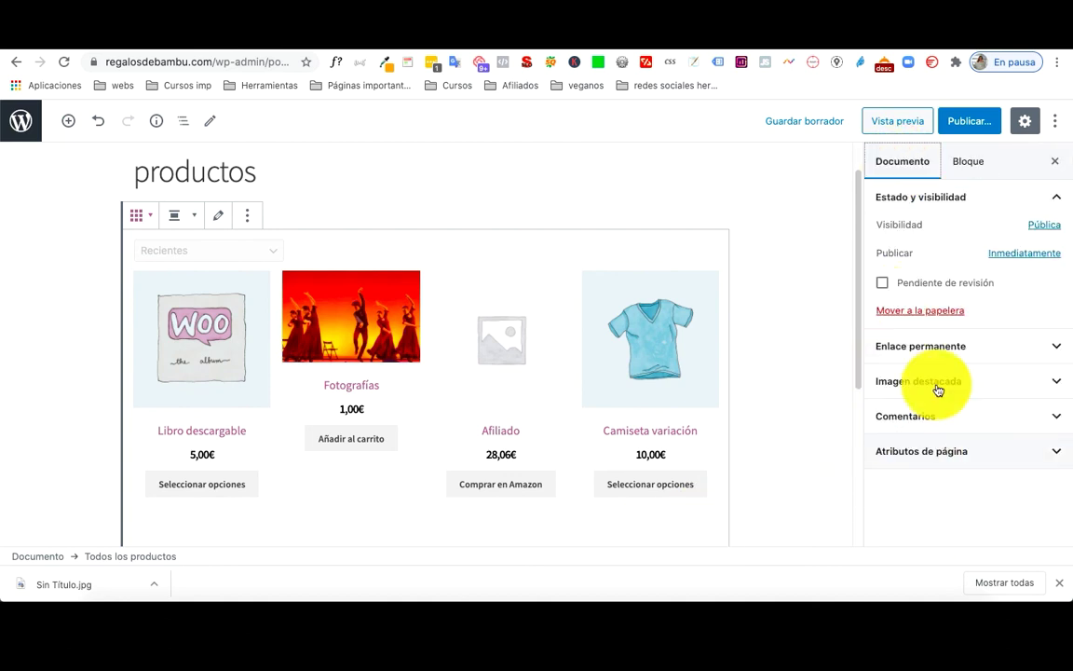
click(974, 166)
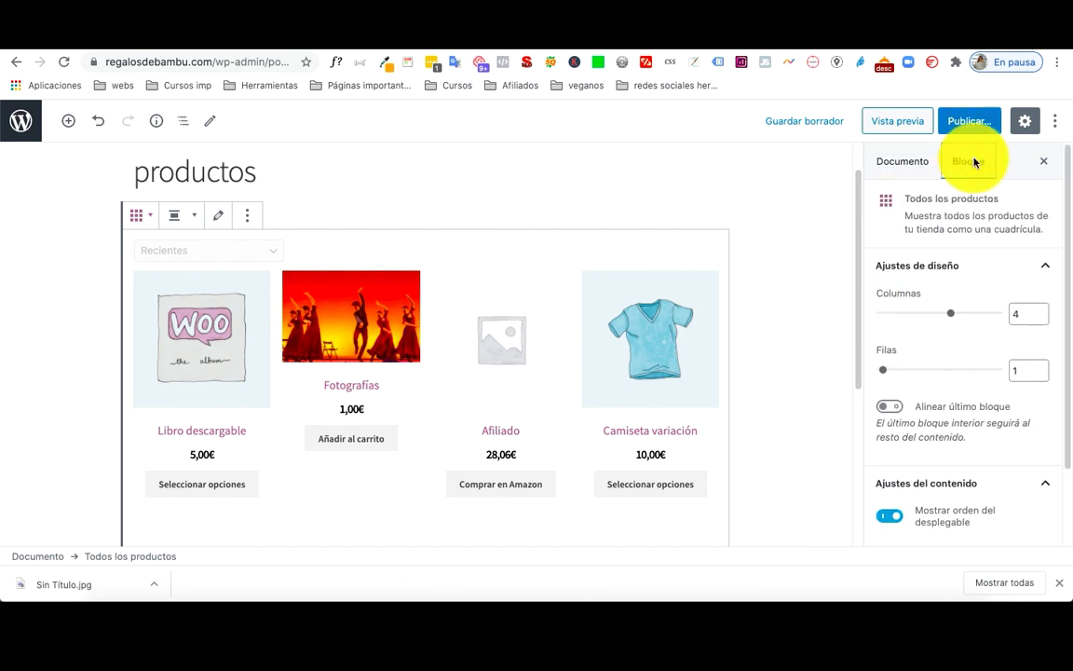
Look over the four-column product grid and its pagination on the productos page
scroll(676, 452, down, 1)
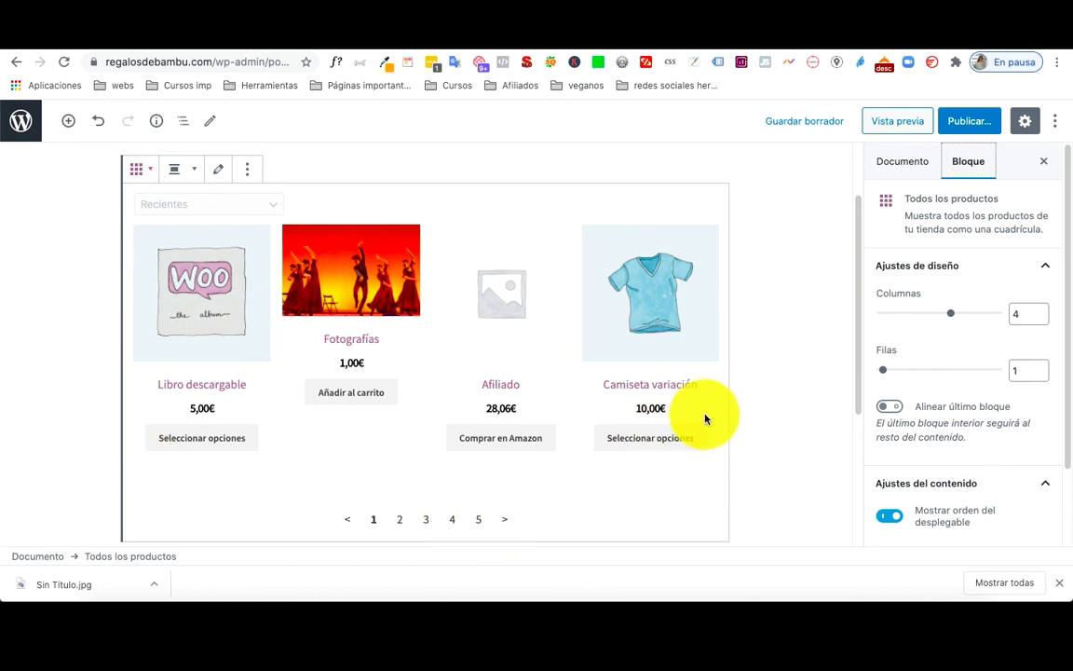
scroll(676, 419, up, 1)
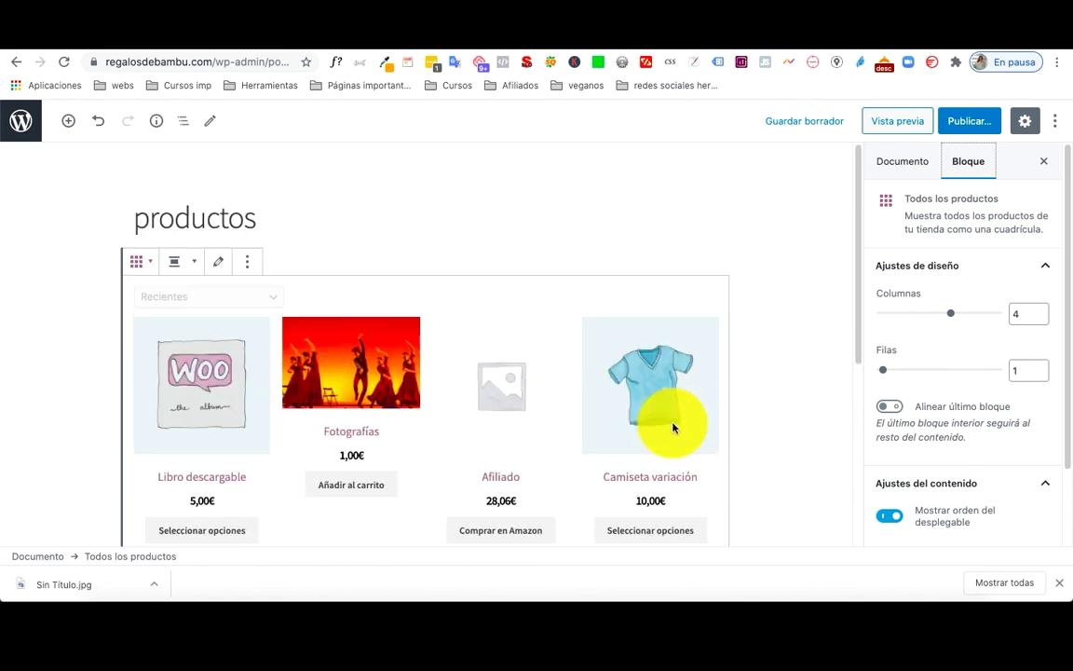
scroll(680, 433, down, 1)
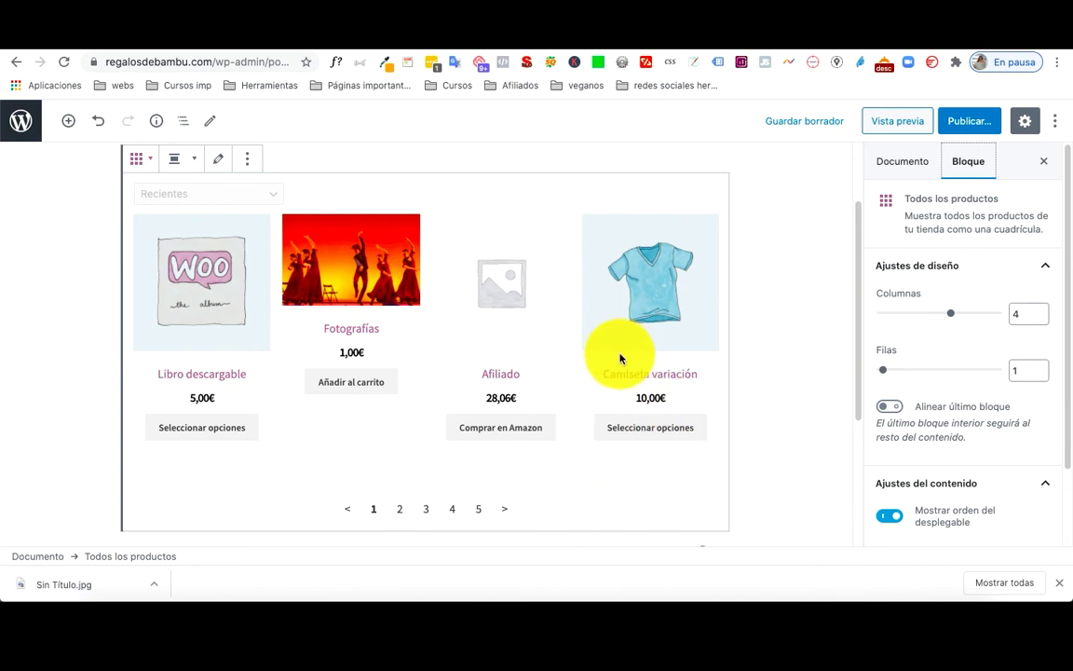
scroll(611, 328, up, 1)
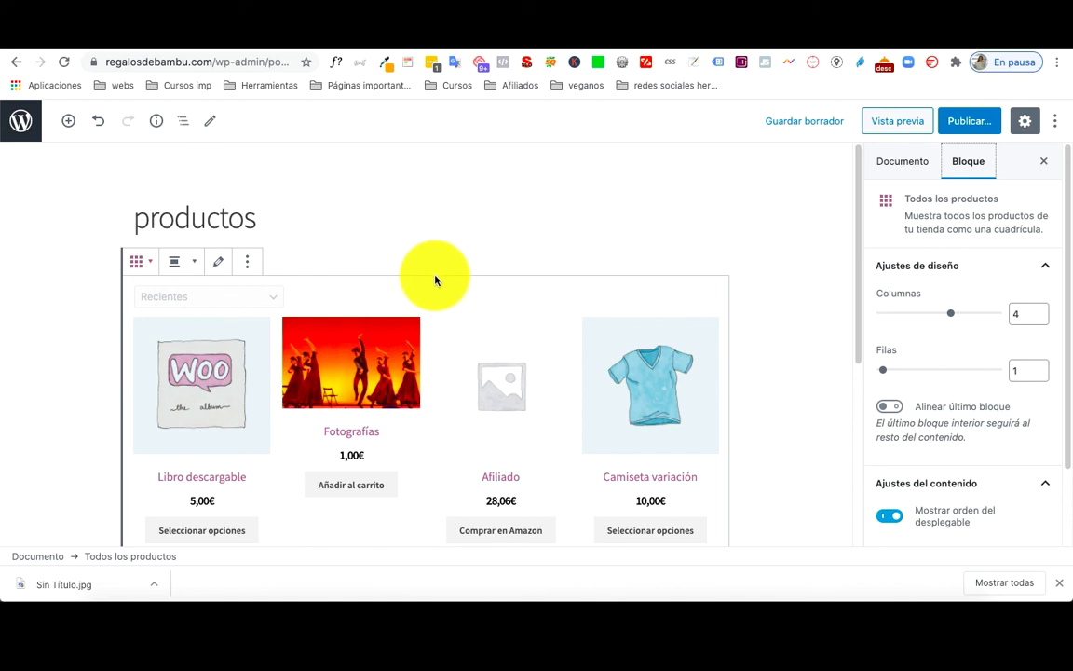
scroll(652, 280, down, 2)
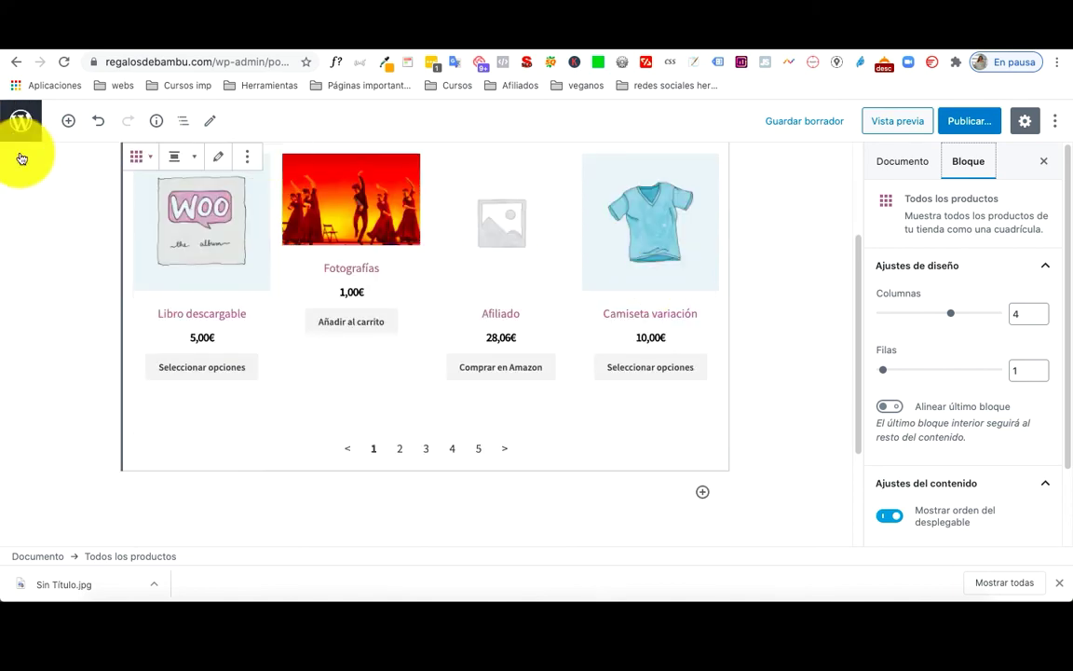
Search the block library for "woo" again, skim the remaining WooCommerce blocks, and close the library without adding one
click(68, 121)
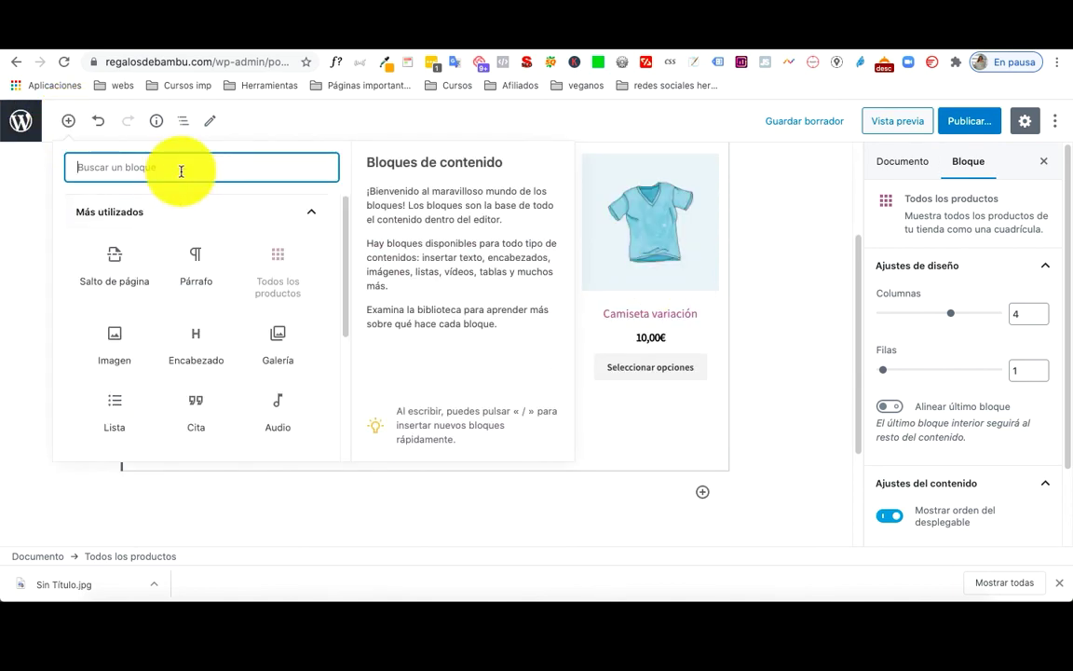
text(woo)
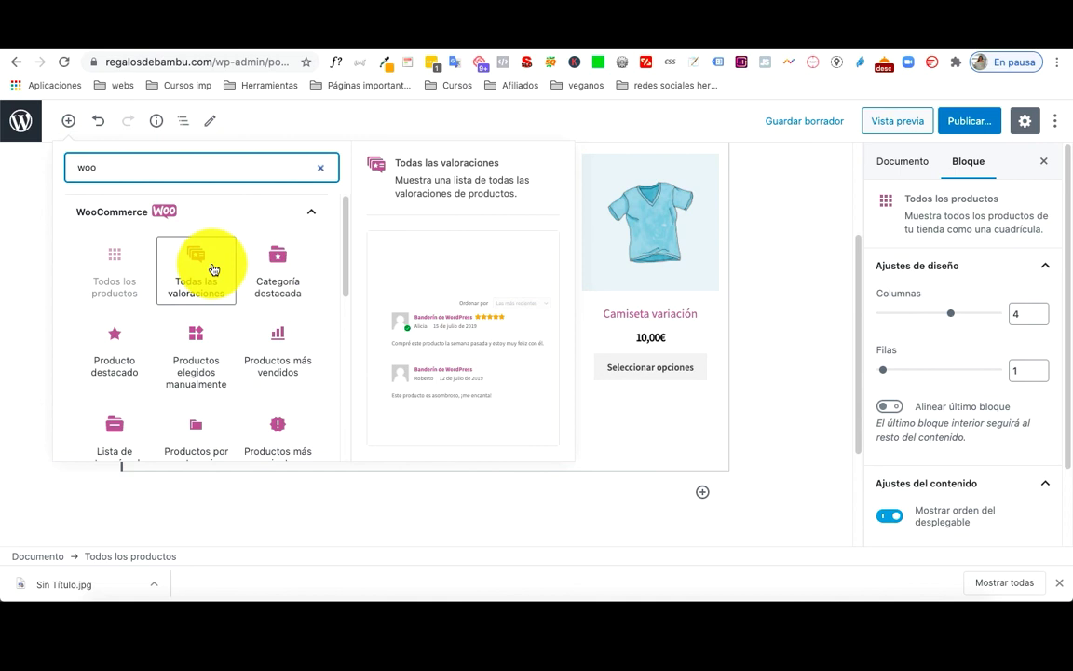
scroll(214, 269, down, 5)
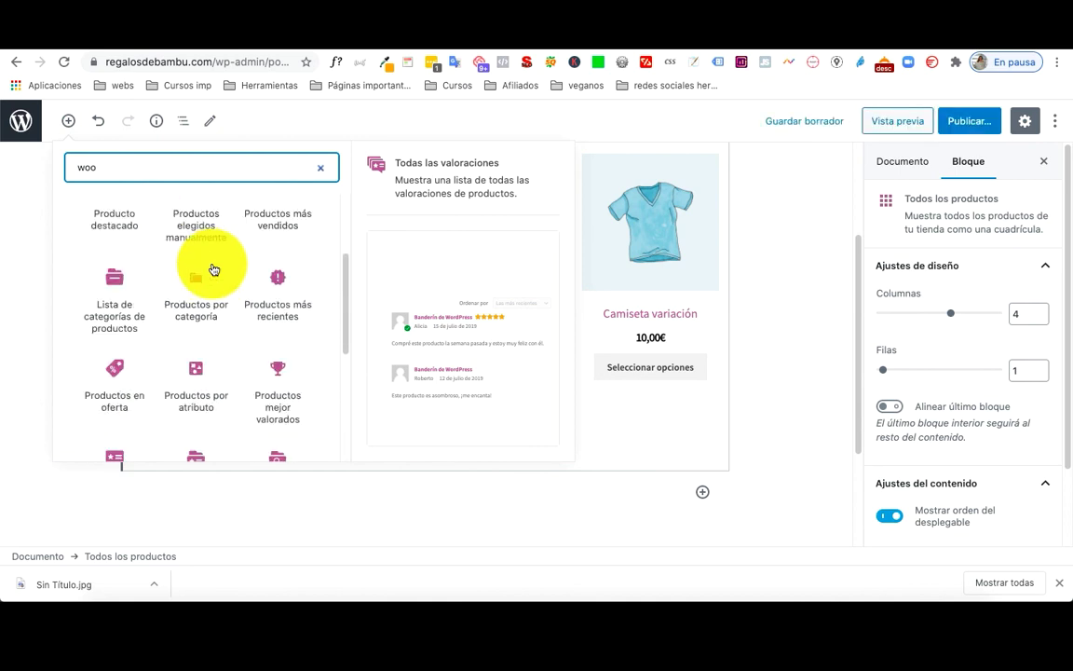
scroll(212, 268, down, 5)
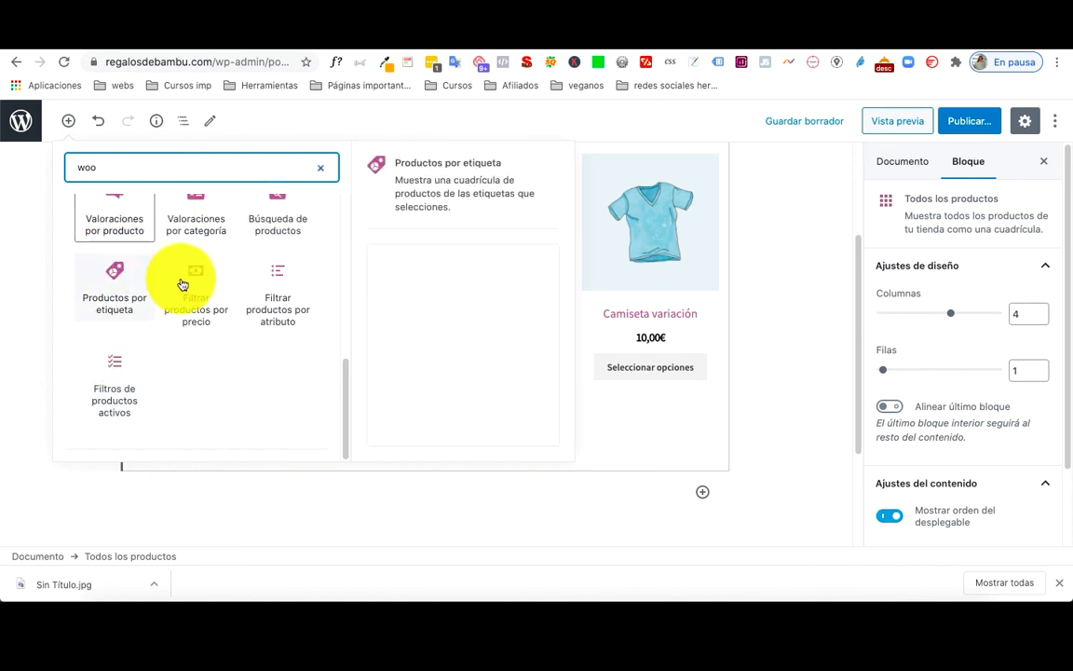
click(781, 345)
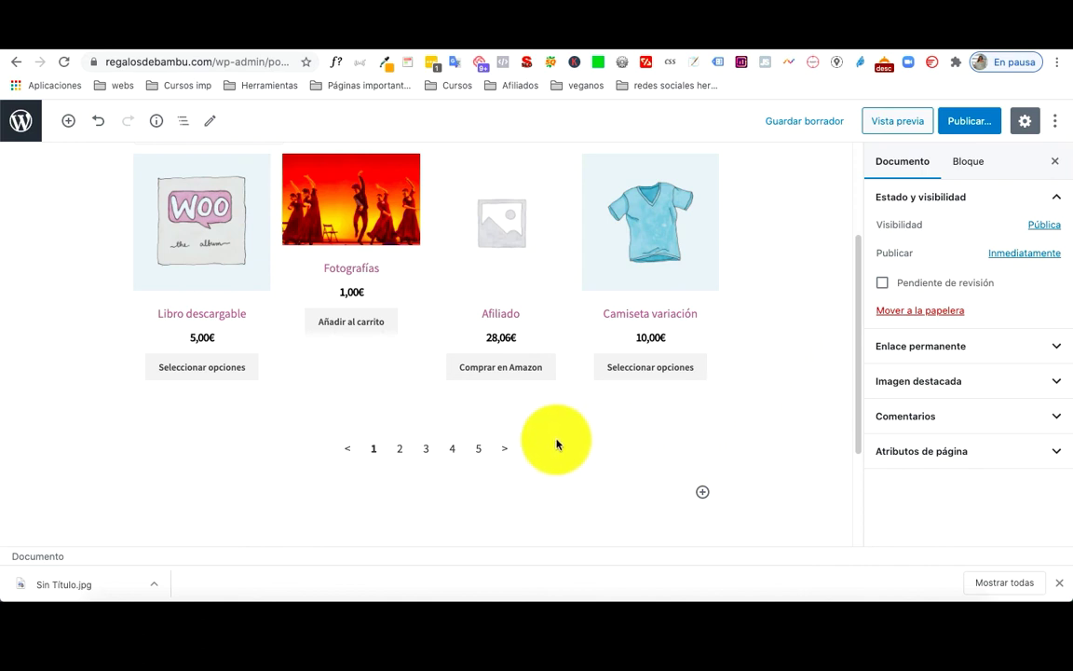
click(792, 28)
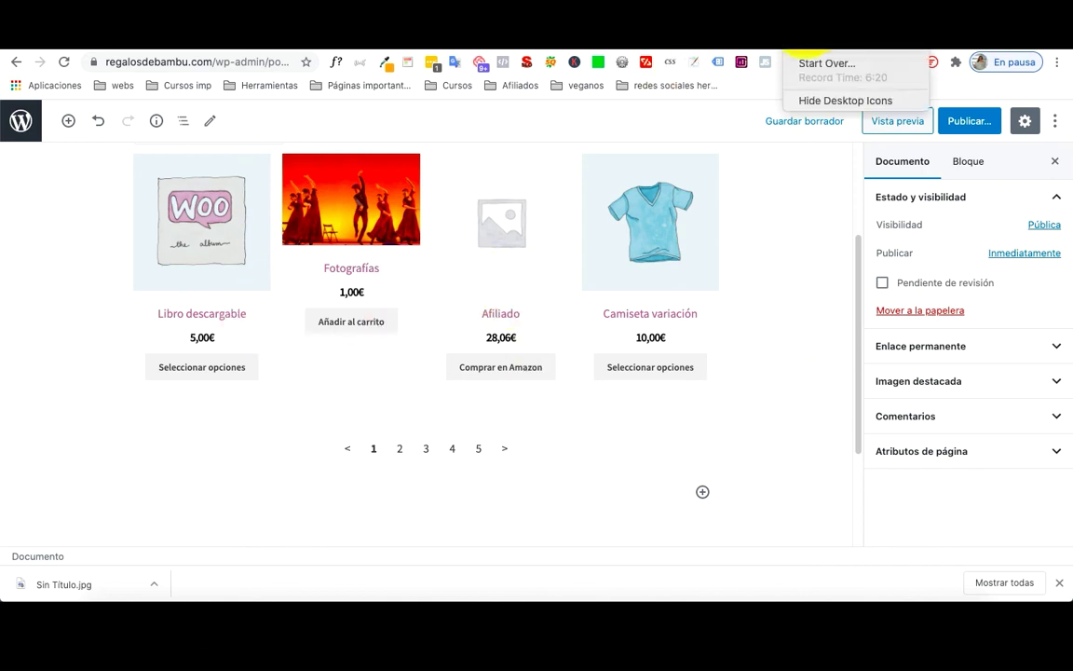